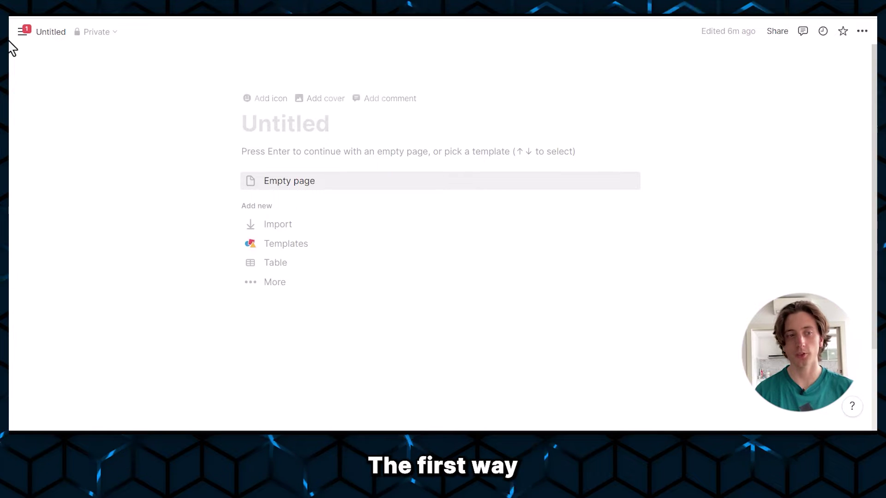
Create a new table database on the page titled 'test Database'
mouse_move(10, 69)
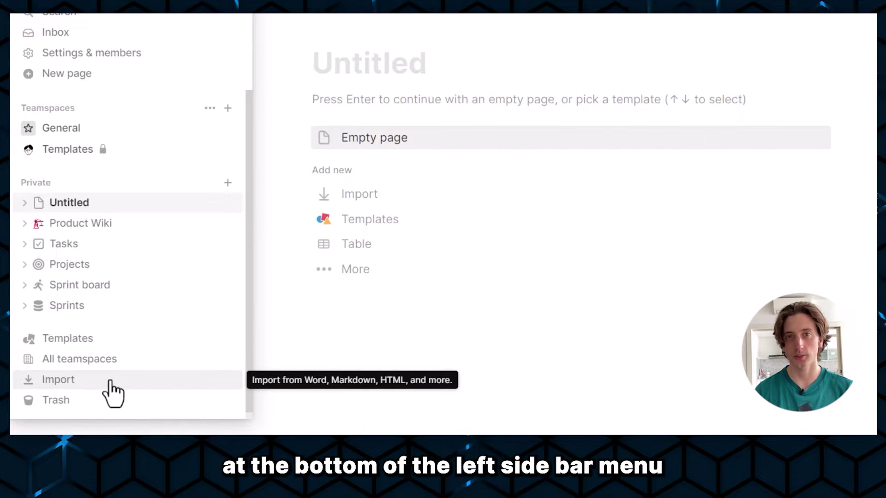
left_click(109, 382)
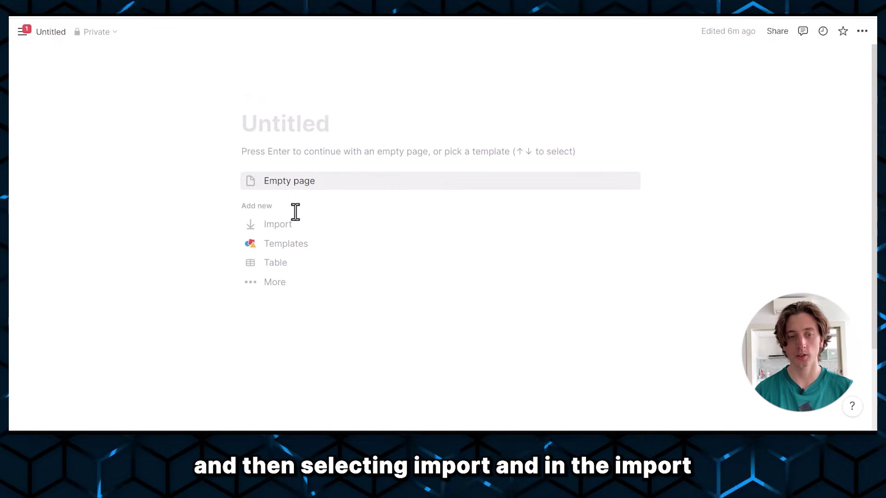
left_click(289, 224)
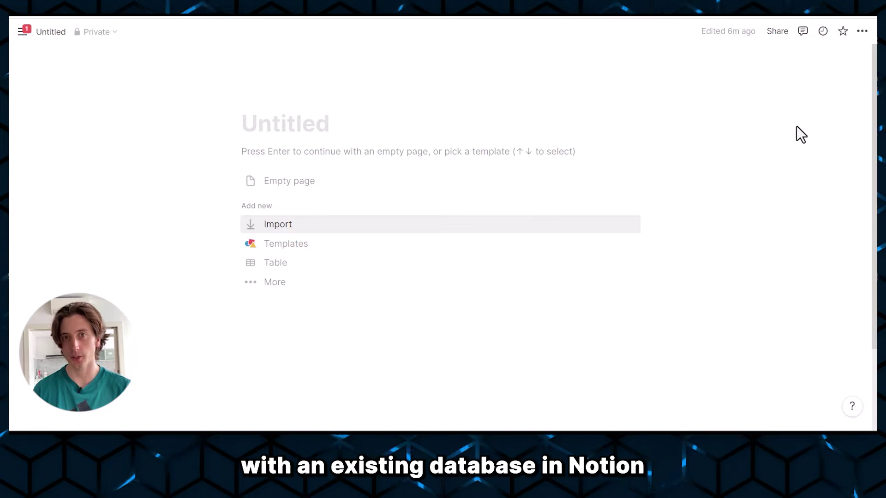
left_click(276, 264)
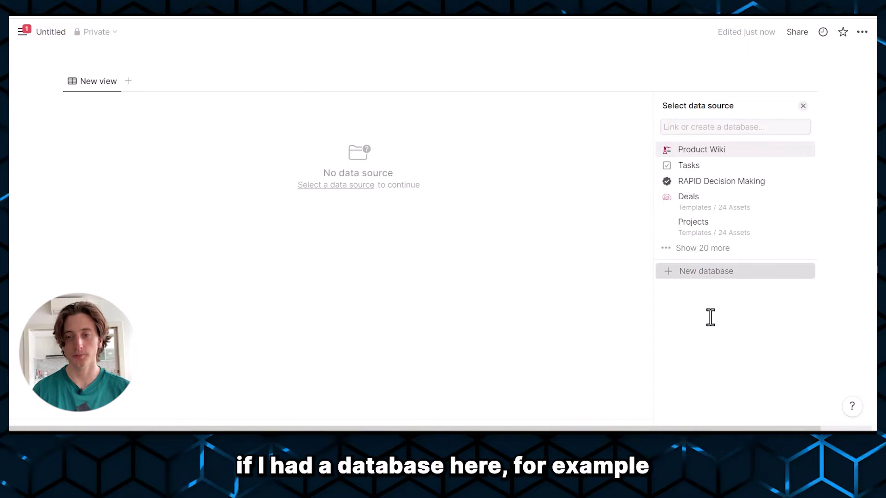
left_click(706, 270)
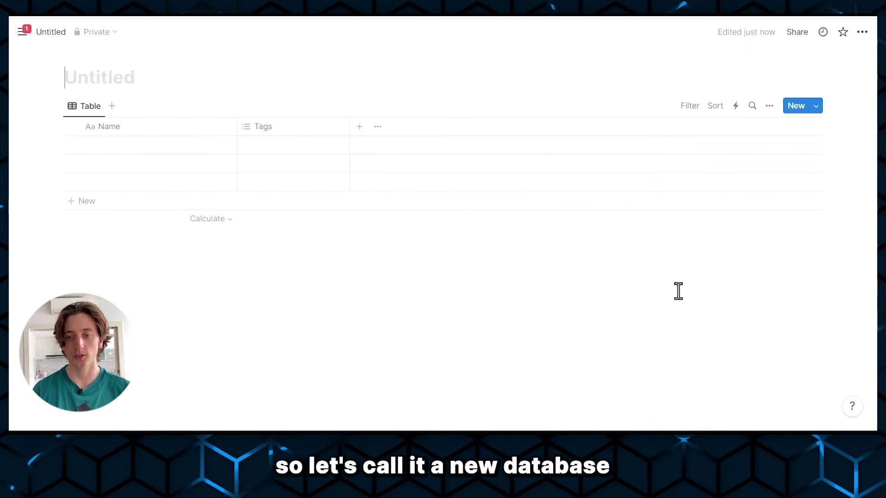
left_click(207, 80)
type("test Database")
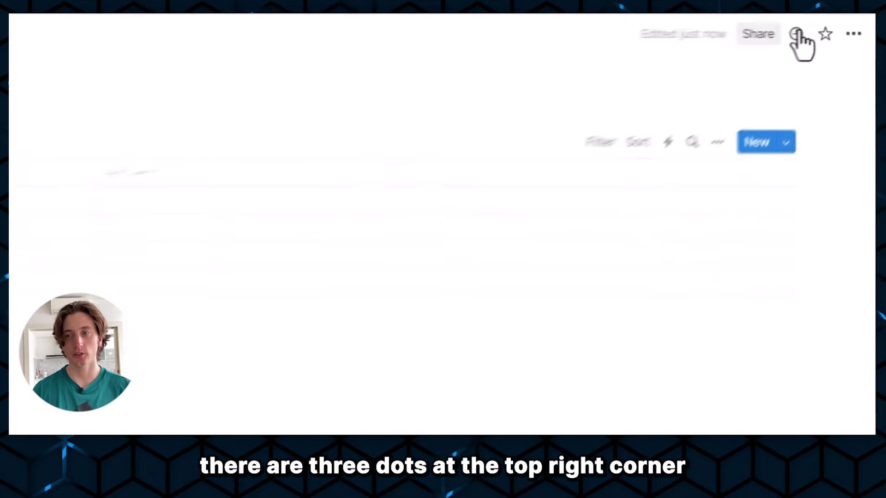
Bring up the database's ••• options menu, showing Merge with CSV
left_click(861, 37)
mouse_move(790, 140)
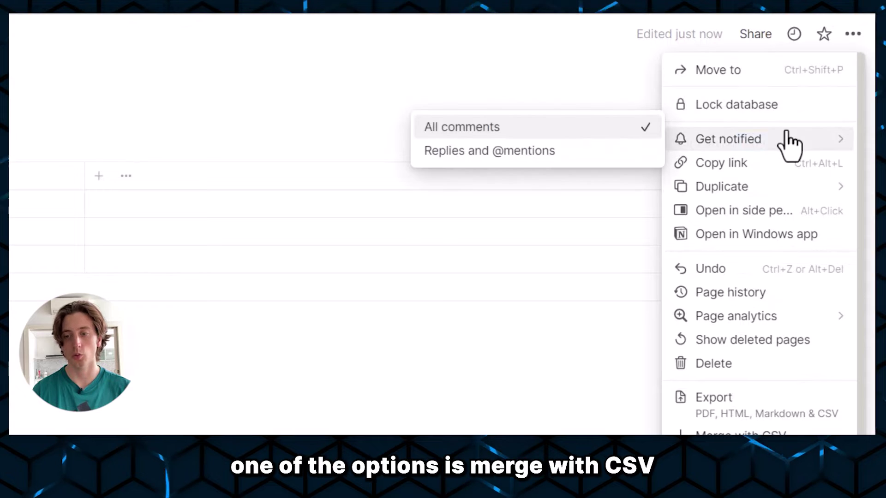
scroll(784, 207, "down", 2)
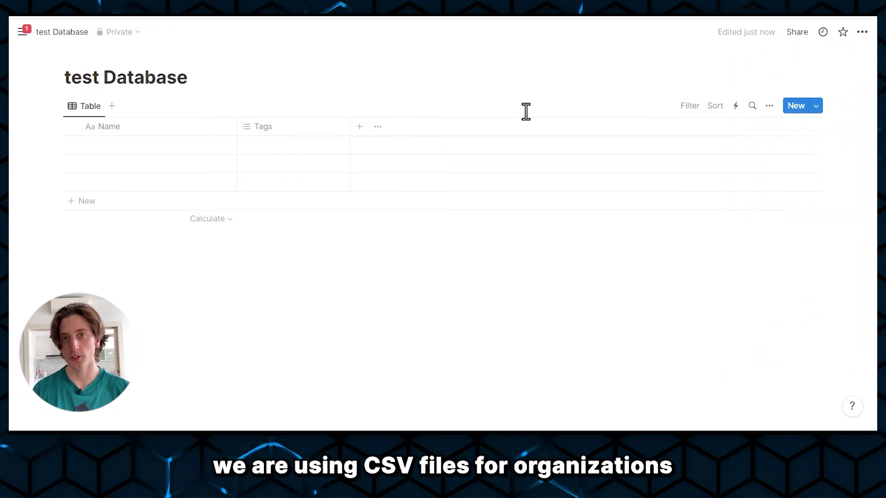
Bring organizations-100 to the front and select the first organization, Ferrell LLC
mouse_move(530, 430)
left_click(500, 387)
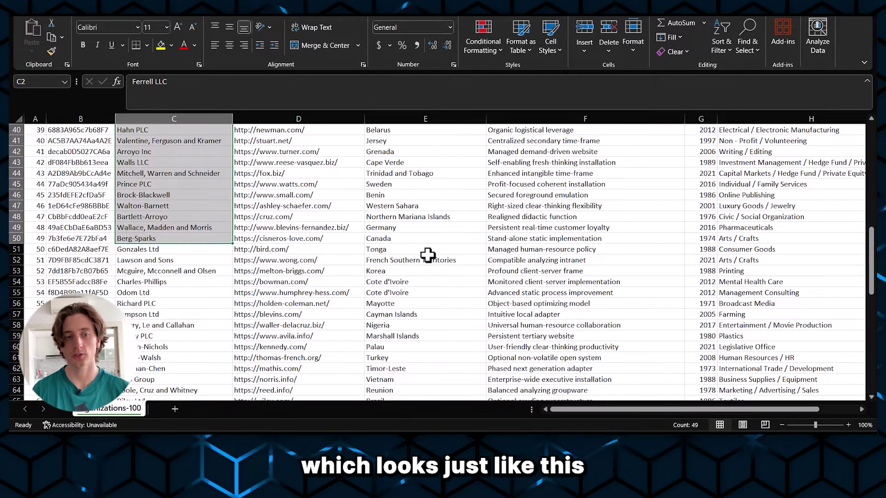
scroll(388, 205, "up", 13)
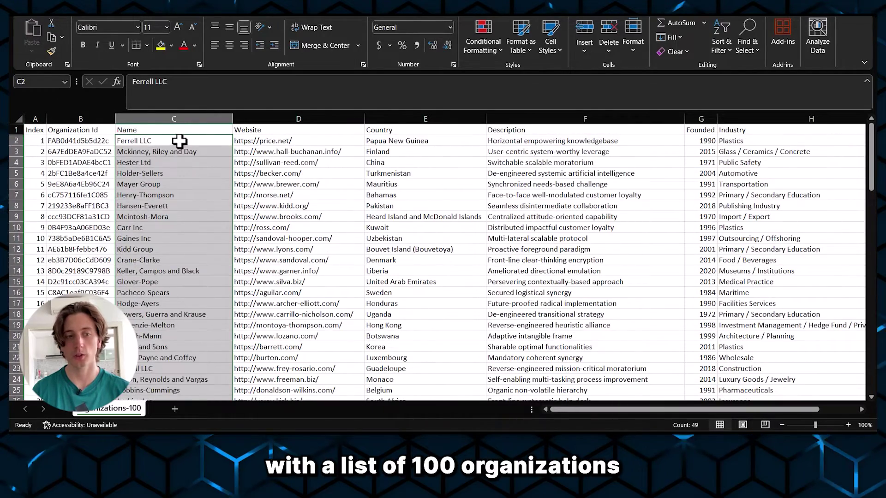
left_click(180, 140)
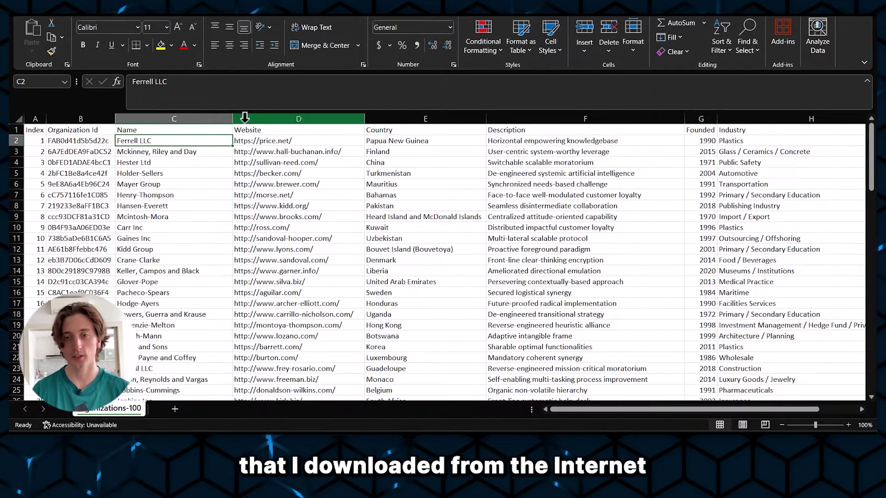
In 50-contacts, check the Company column values Ferrell LLC, Hester Ltd and Holder-Sellers
left_click(559, 380)
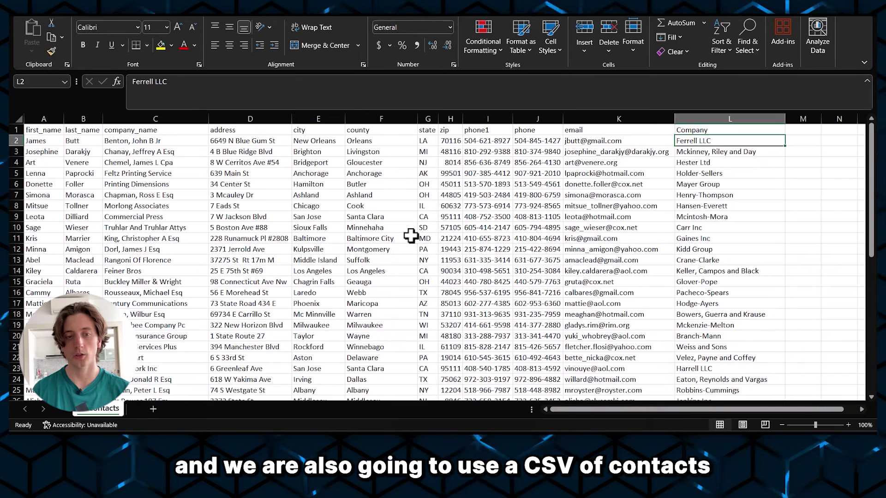
left_click(51, 133)
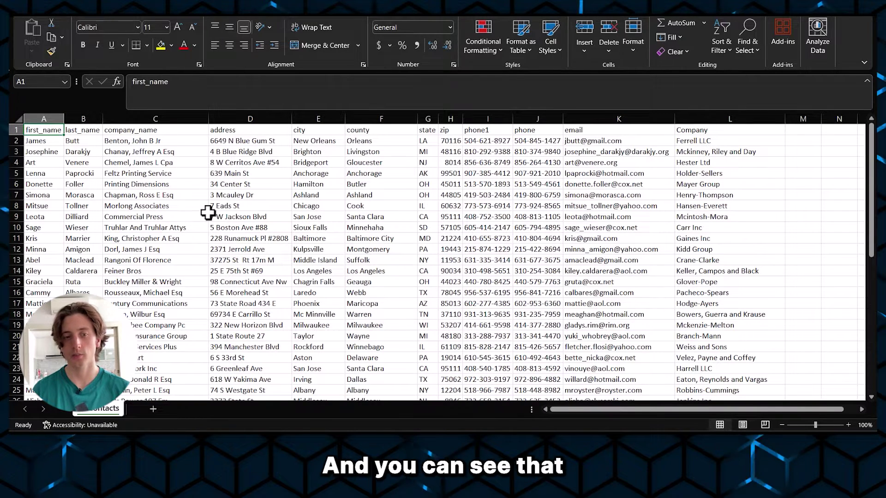
left_click(740, 119)
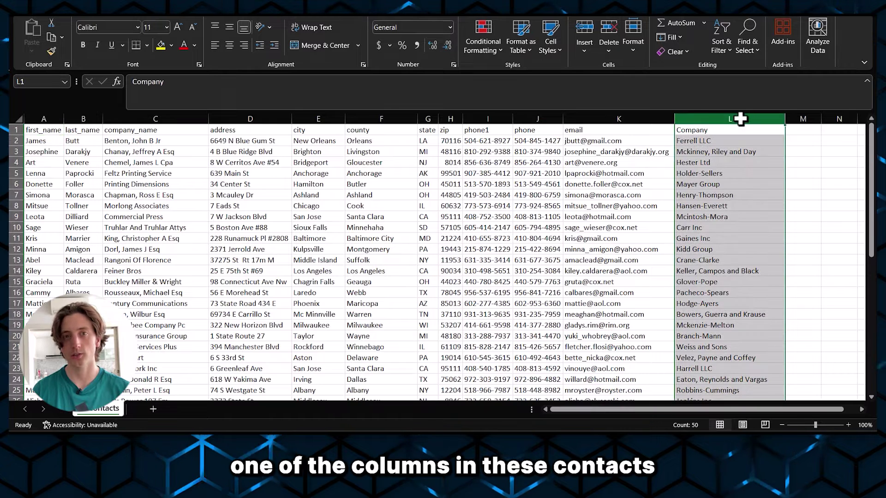
left_click(738, 129)
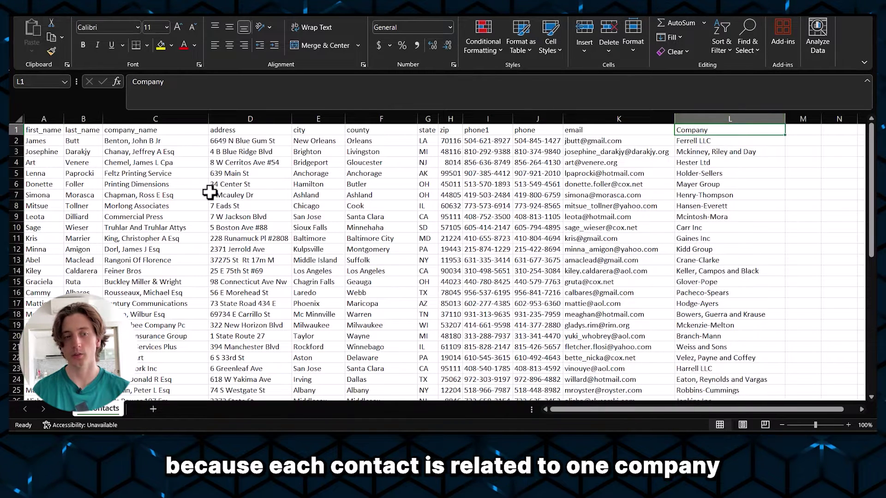
left_click(122, 144)
left_click(732, 141)
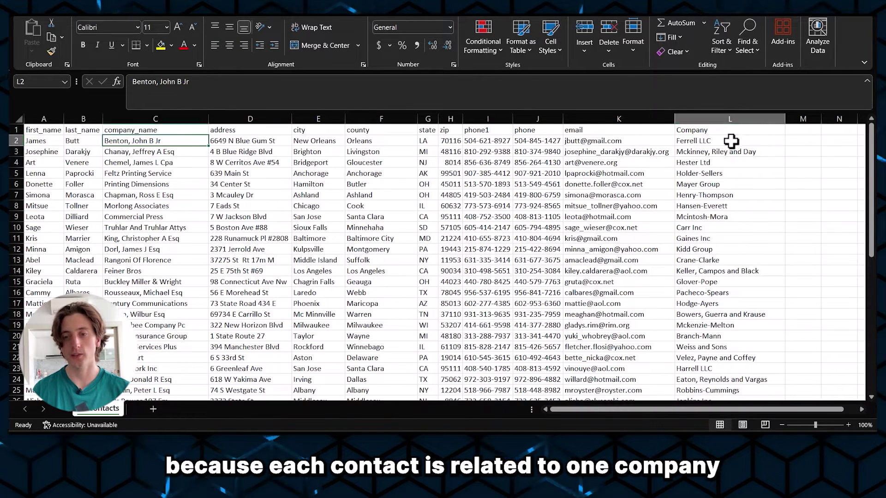
left_click(730, 162)
left_click(730, 174)
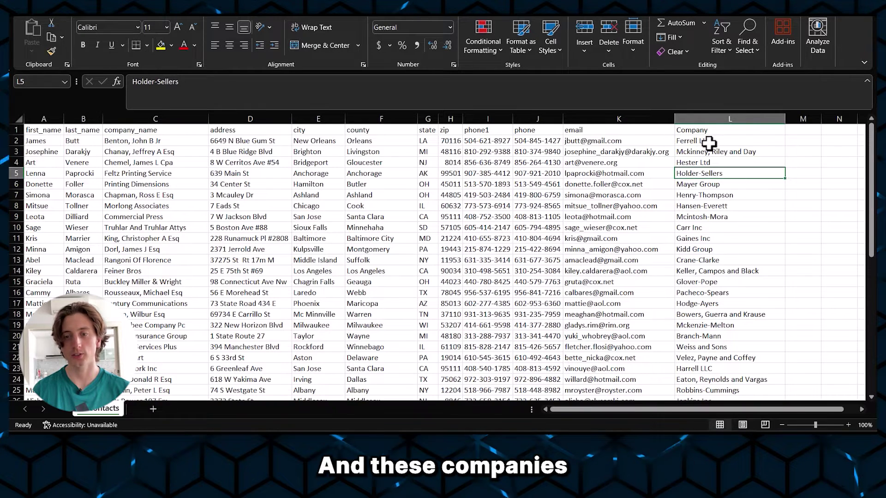
Return to organizations-100 and step through the company names, from Ferrell LLC and Mckinney, Riley and Day
mouse_move(554, 489)
left_click(466, 424)
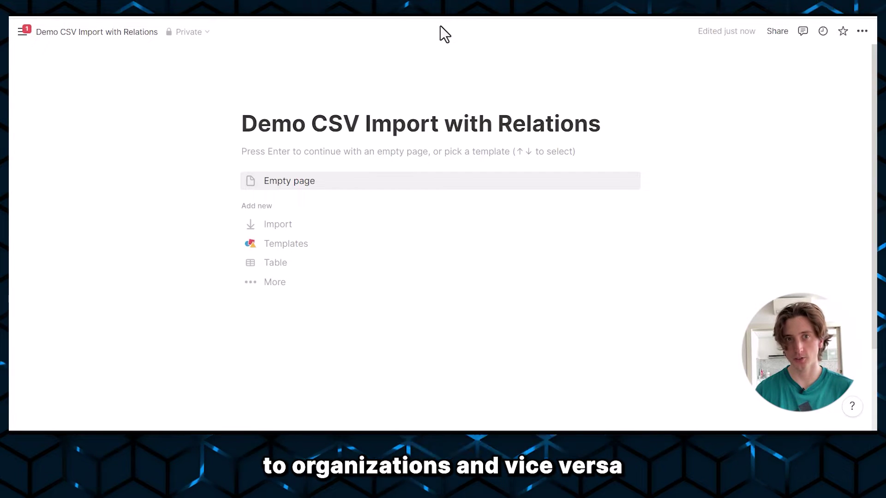
key("Up")
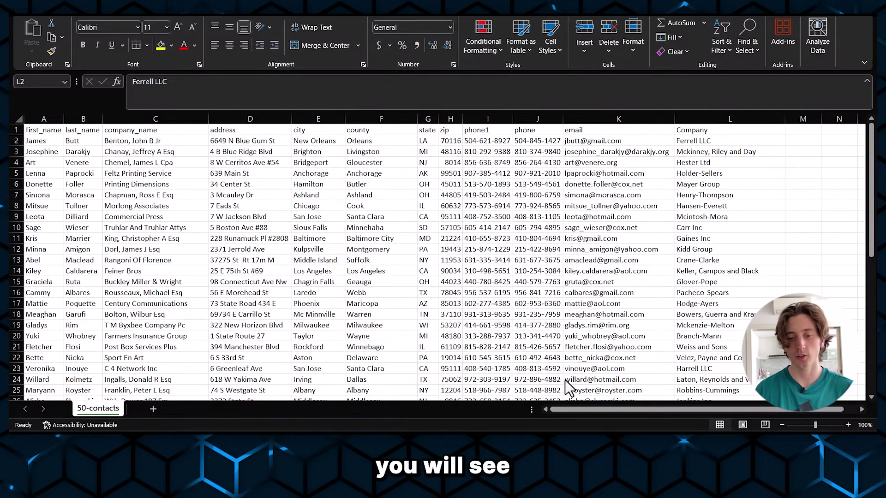
left_click(700, 131)
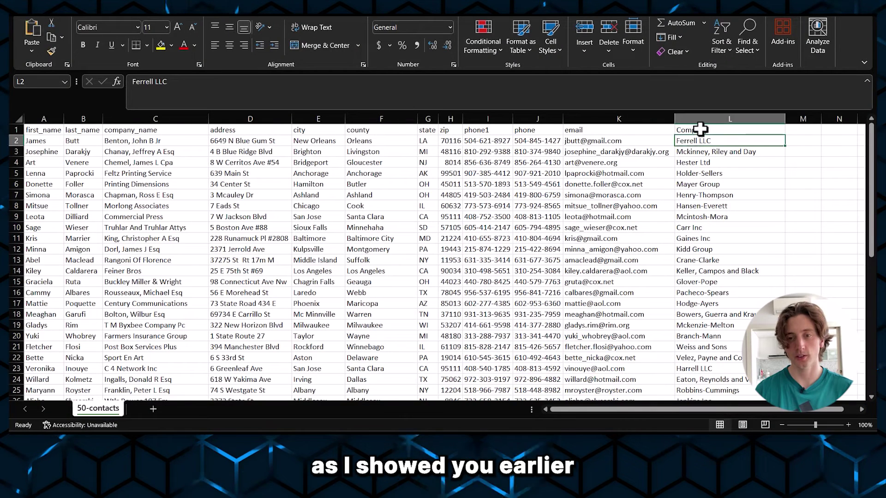
key("ctrl+shift+Down")
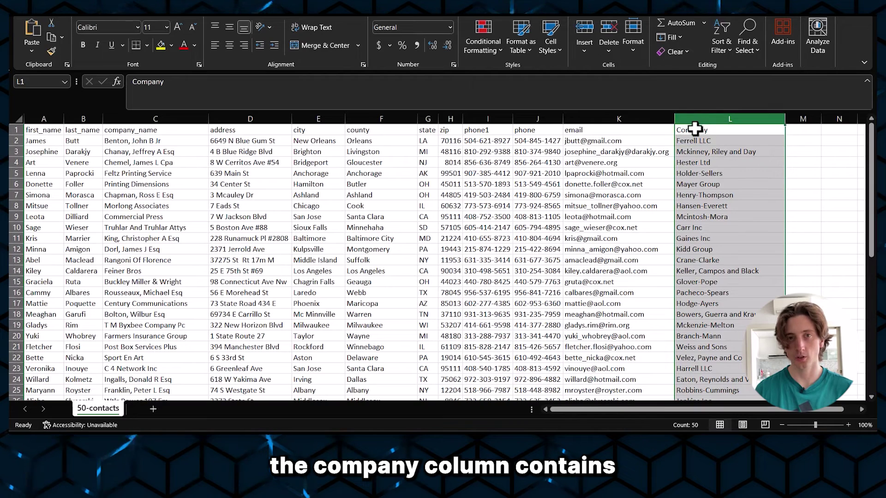
left_click(695, 140)
left_click(695, 147)
left_click(696, 140)
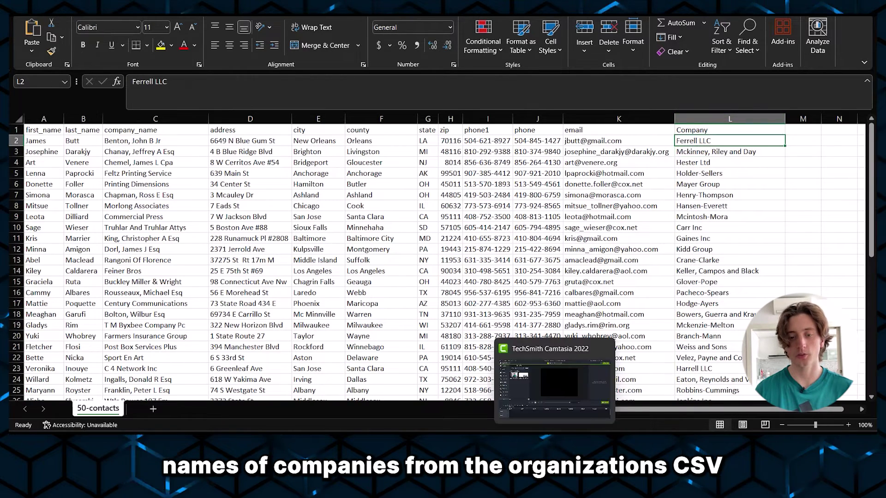
left_click(454, 462)
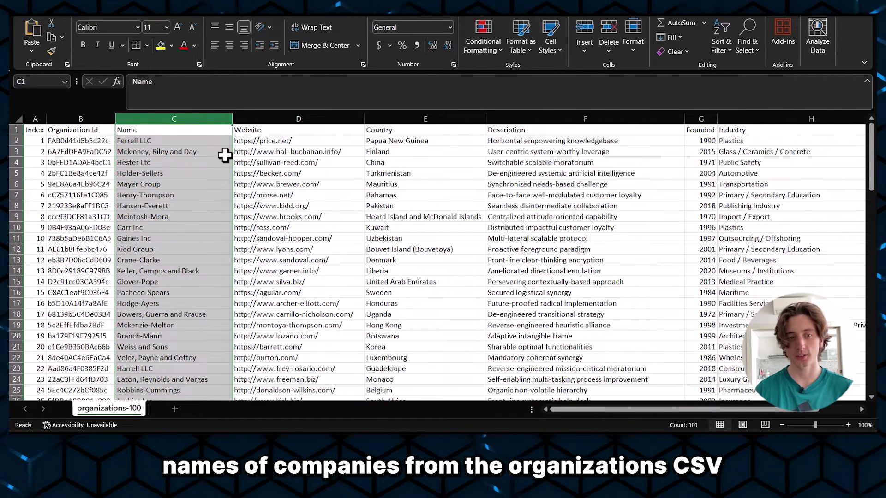
key("Down")
key("Down")
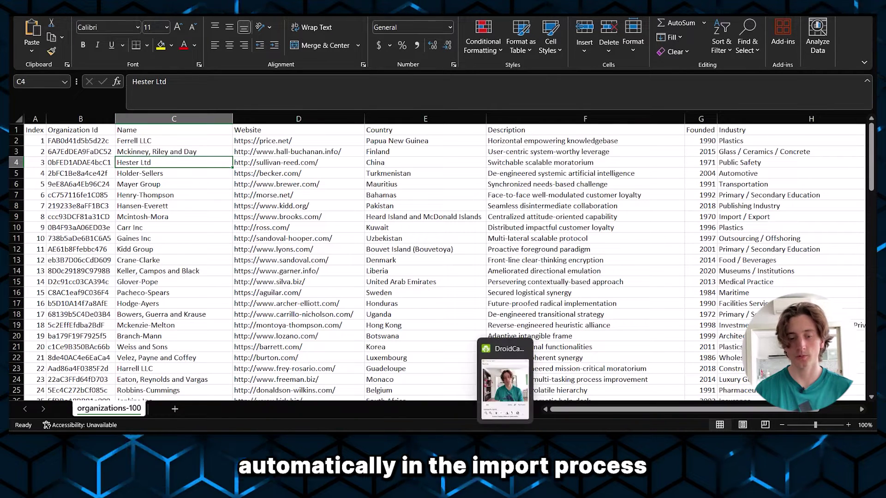
Add a subpage with /page and import organizations-100 into it as a CSV database
left_click(455, 415)
key("Return")
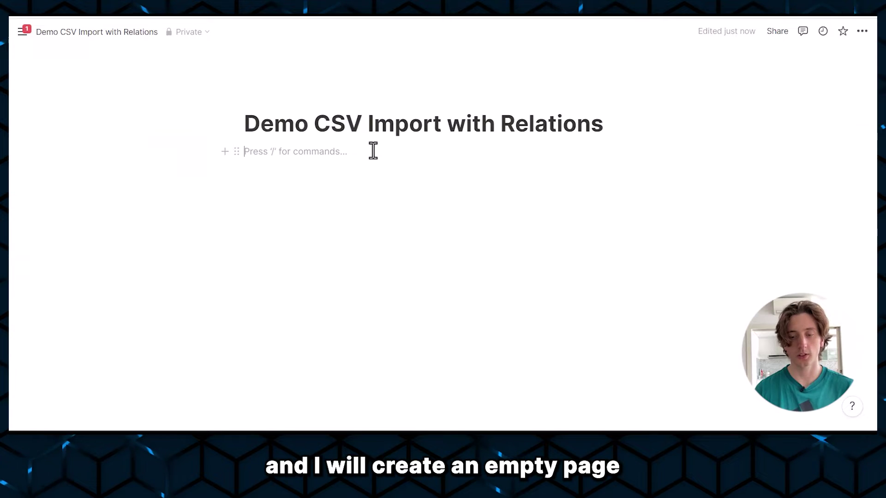
type("/page")
key("Return")
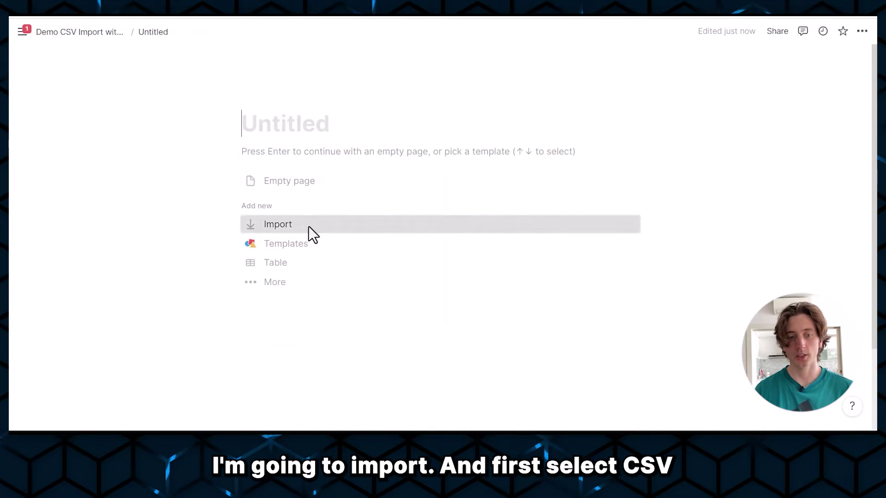
left_click(309, 226)
left_click(341, 185)
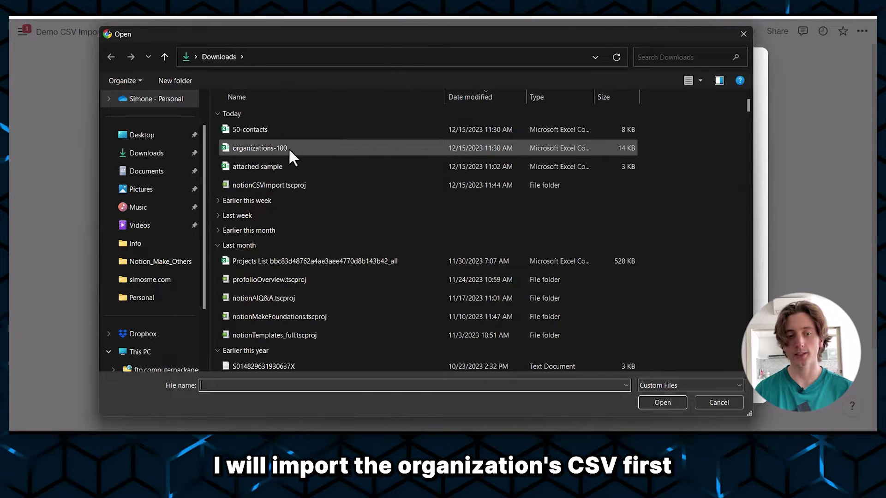
double_click(273, 150)
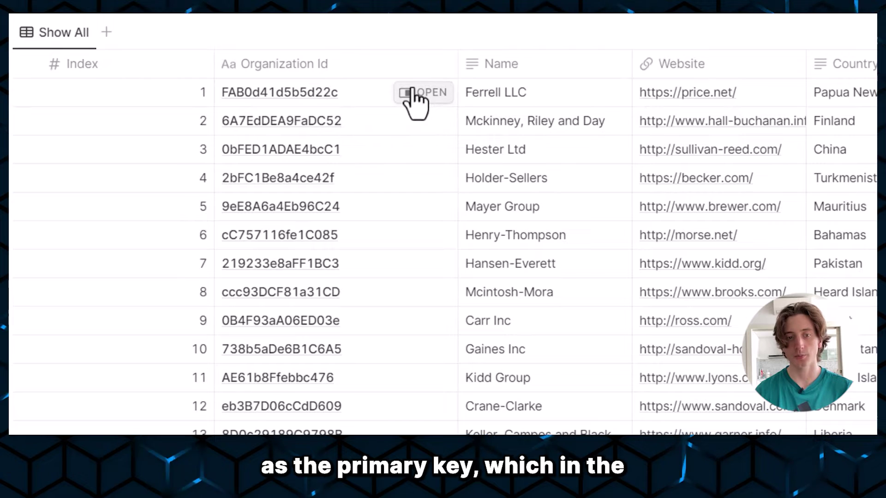
left_click(637, 423)
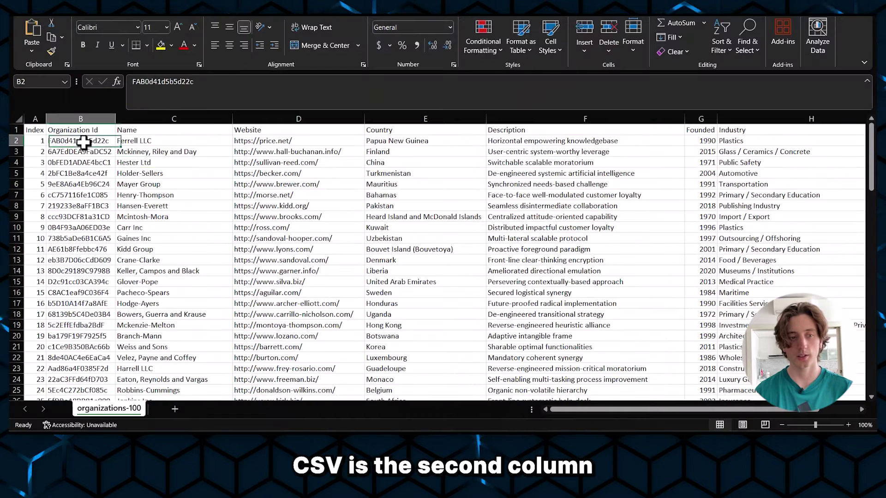
Compare organizations-100's Name column, starting at Ferrell LLC, with Company cells L2–L5 in 50-contacts
left_click(96, 117)
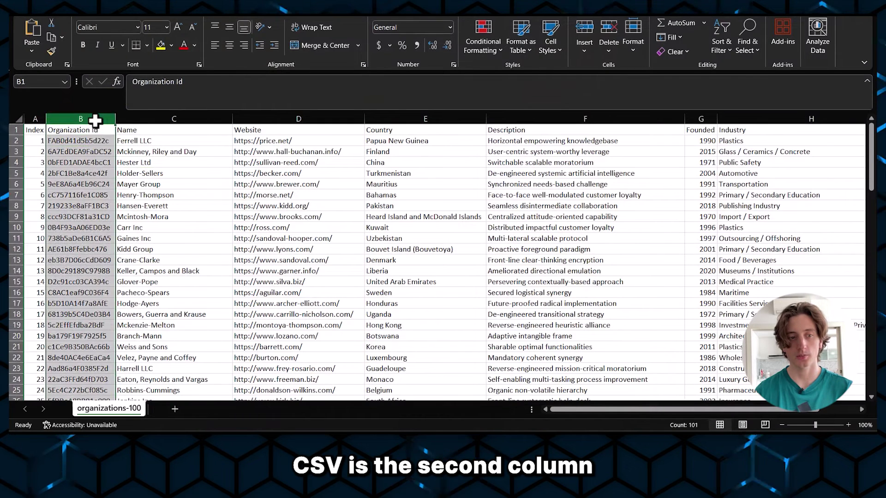
left_click(147, 118)
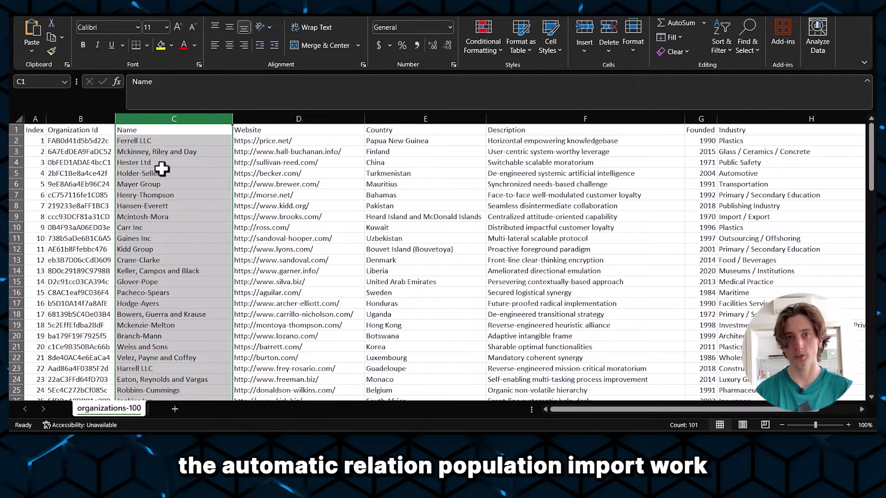
left_click(149, 142)
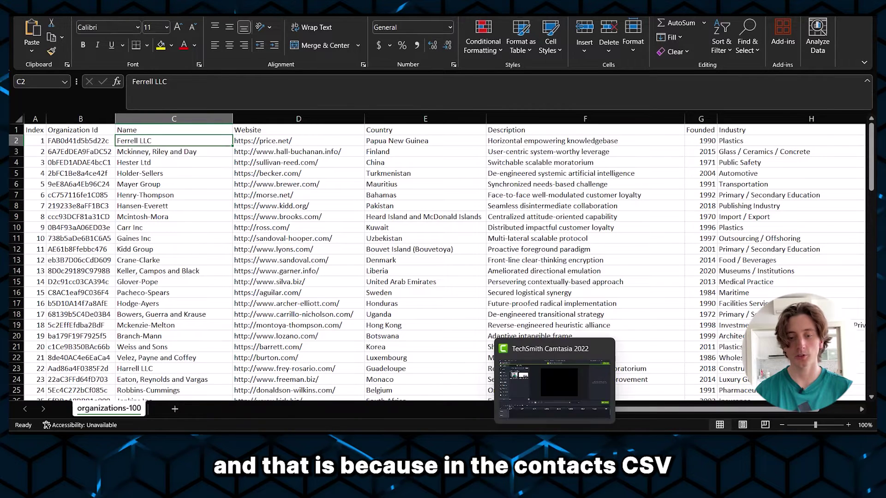
left_click(545, 452)
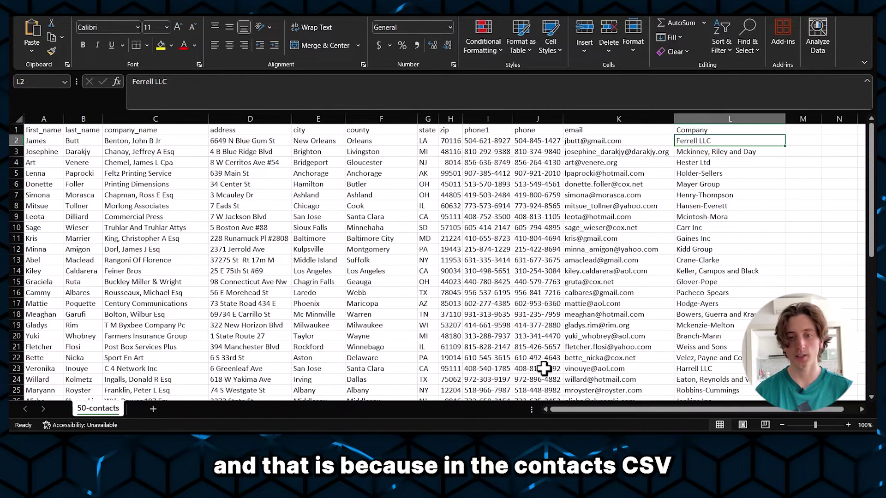
left_click(697, 152)
left_click(696, 162)
left_click(694, 173)
left_click(703, 141)
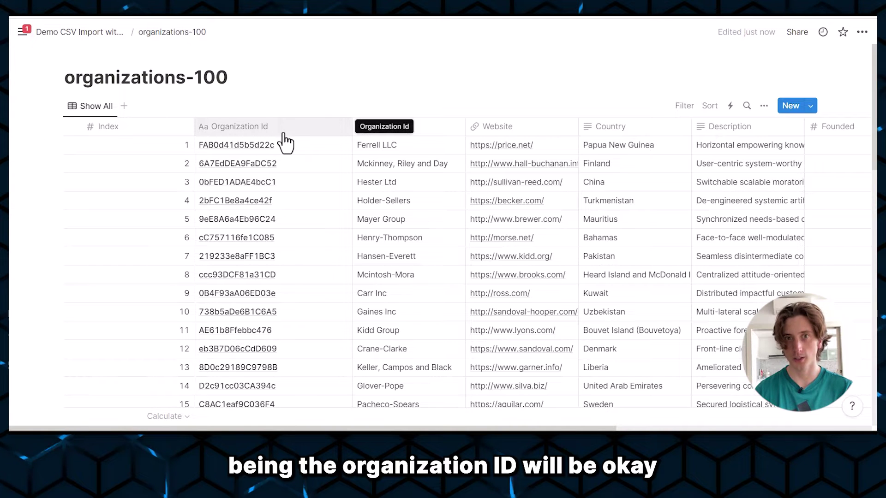
Select the organization names in the Name column for copying
left_click(413, 147)
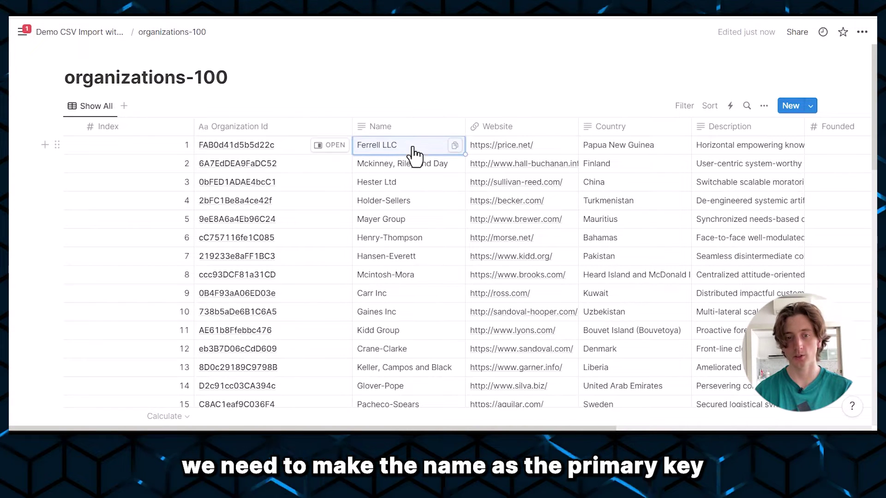
left_click(331, 108)
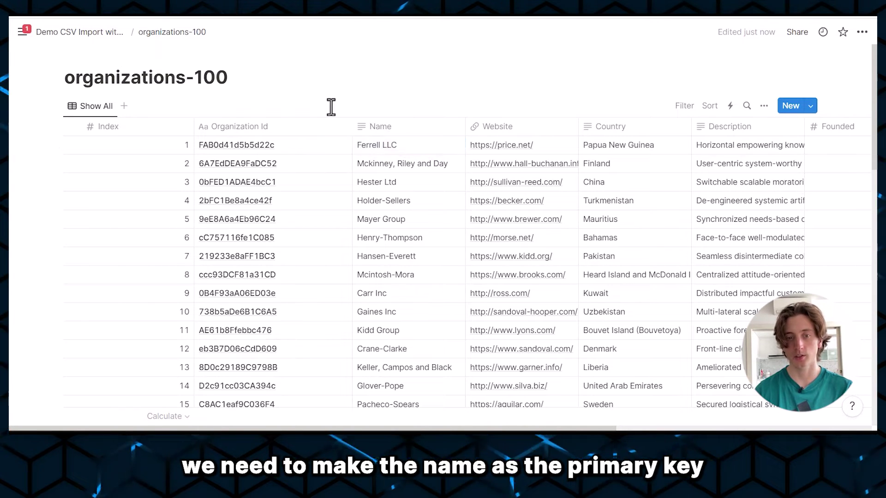
left_click(380, 134)
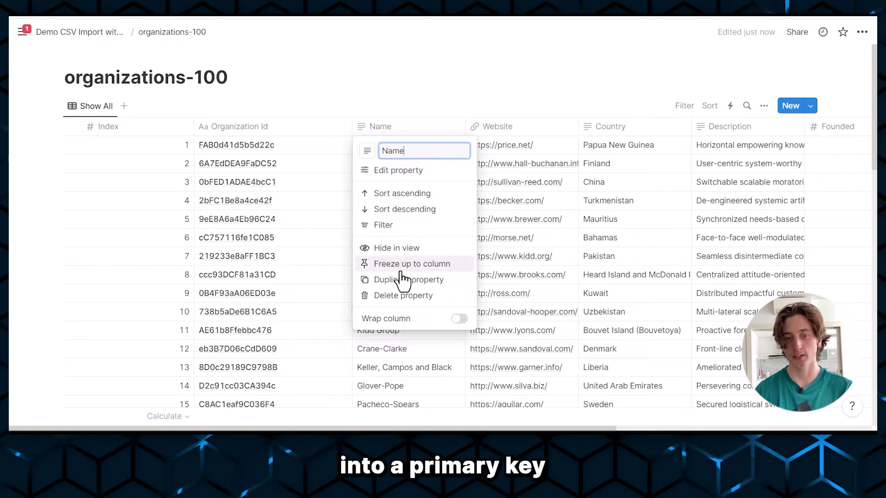
key("Escape")
left_click_drag(393, 157, 396, 277)
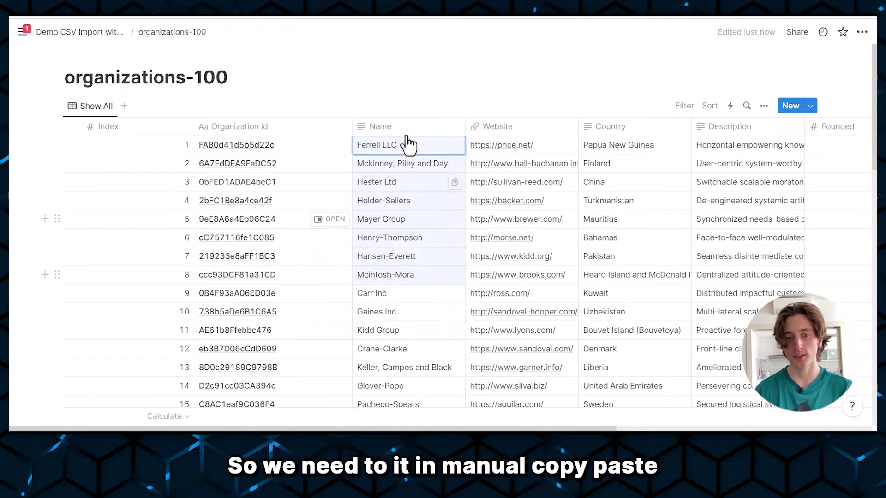
left_click(395, 99)
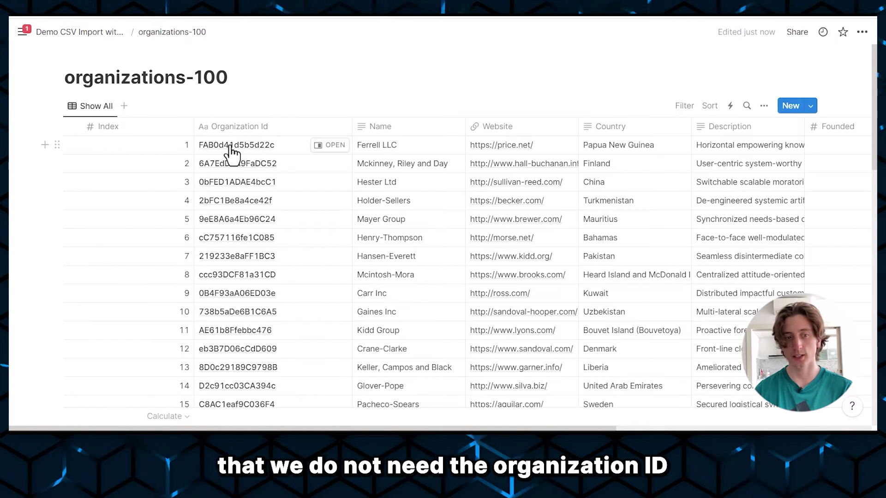
left_click(280, 152)
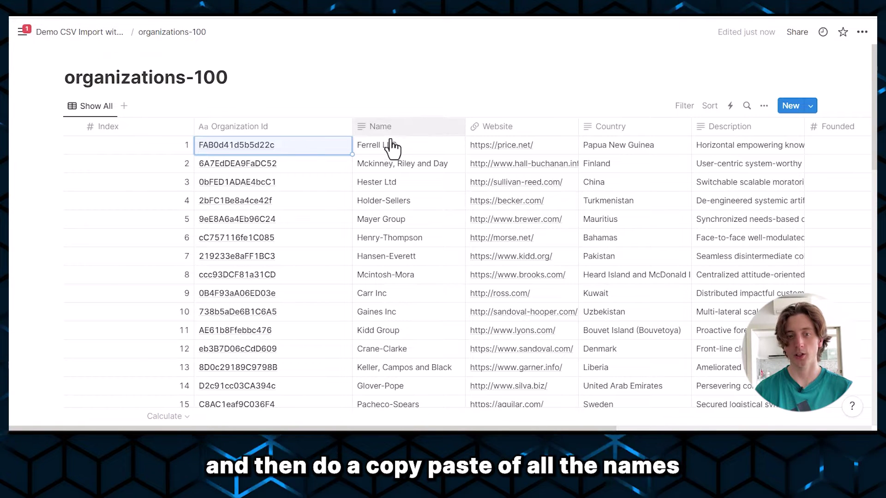
left_click_drag(377, 145, 388, 239)
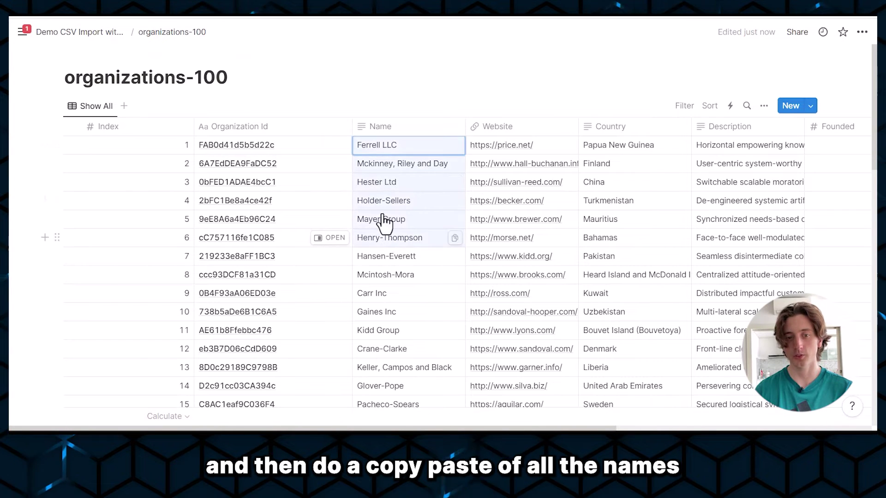
left_click_drag(275, 152, 283, 227)
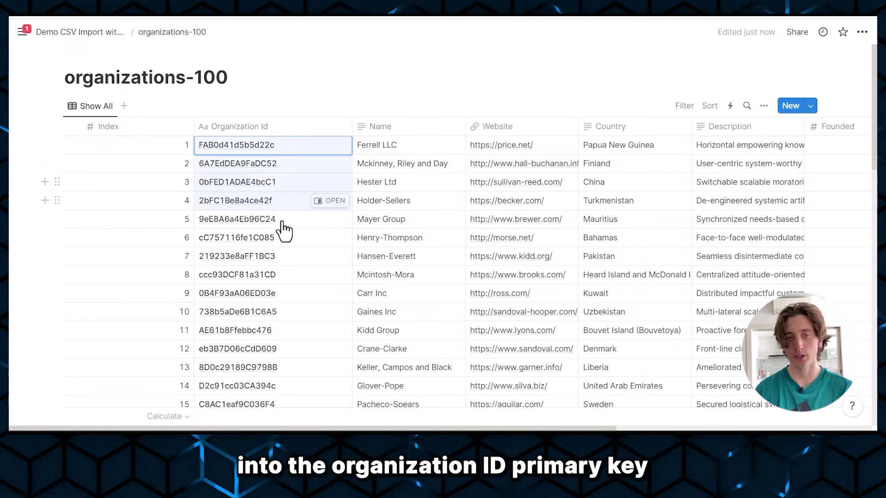
left_click_drag(389, 149, 414, 289)
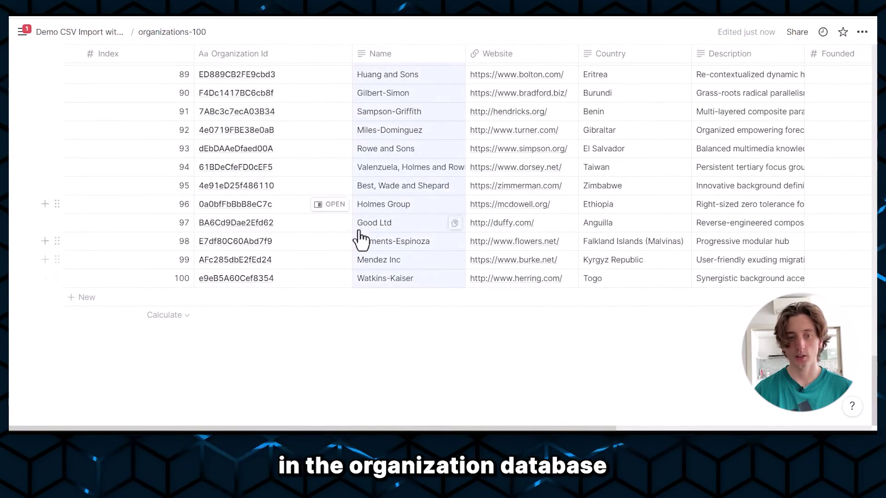
Paste the company names over the Organization Id values
scroll(291, 249, "up", 20)
scroll(281, 185, "up", 5)
left_click(265, 152)
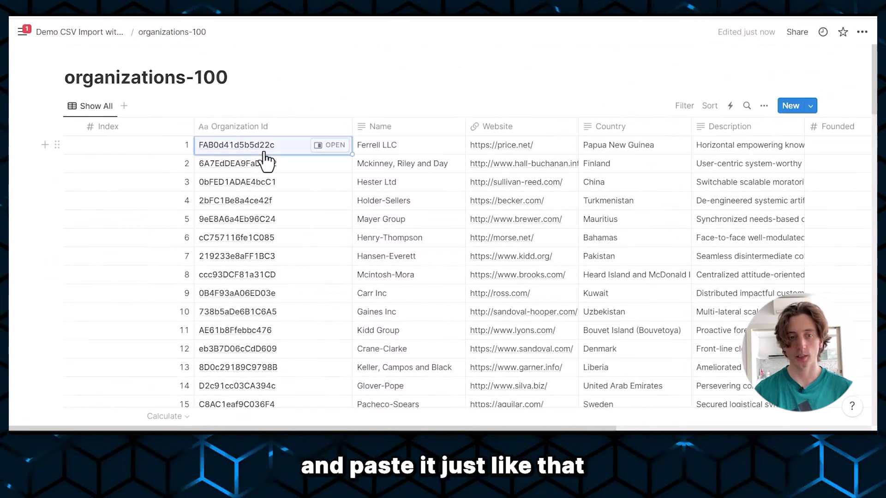
key("ctrl+v")
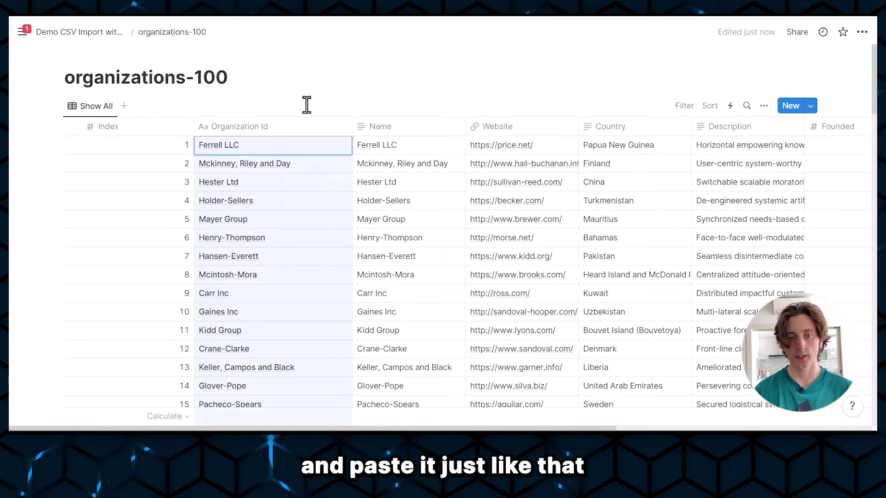
Delete the Name and Index properties and set the Organization Id calculation to Count all
left_click(381, 128)
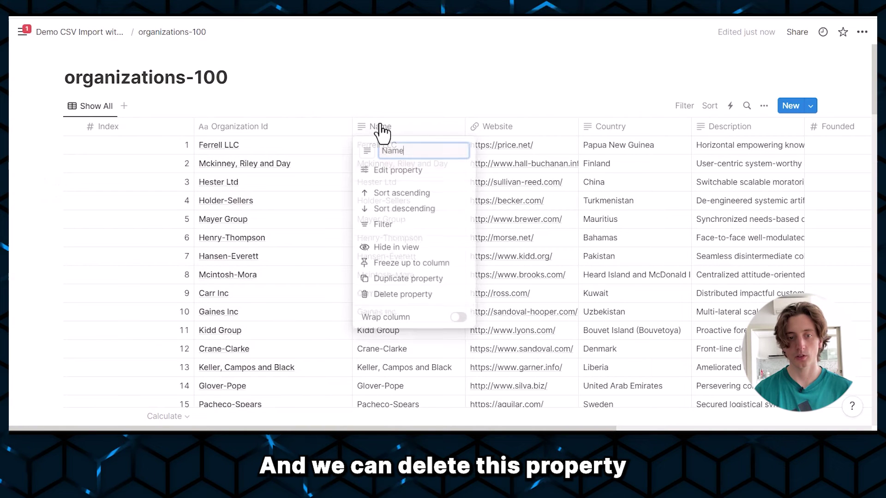
left_click(391, 296)
left_click(458, 251)
left_click(141, 133)
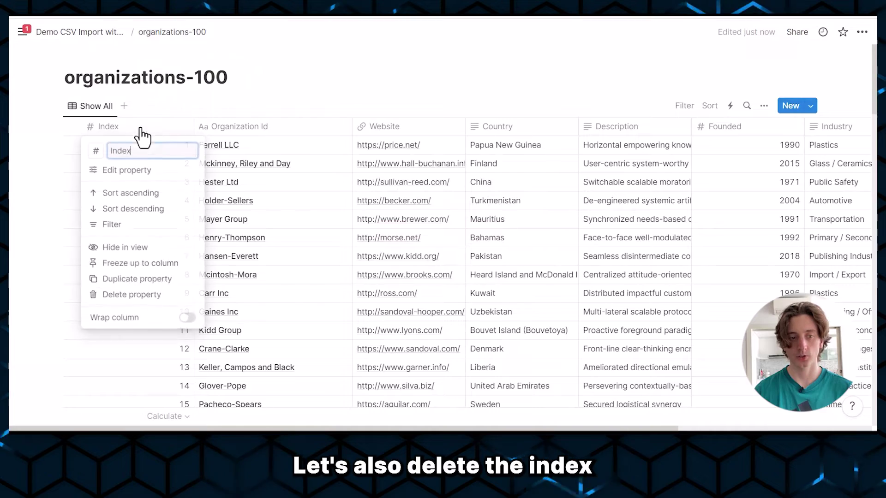
left_click(138, 295)
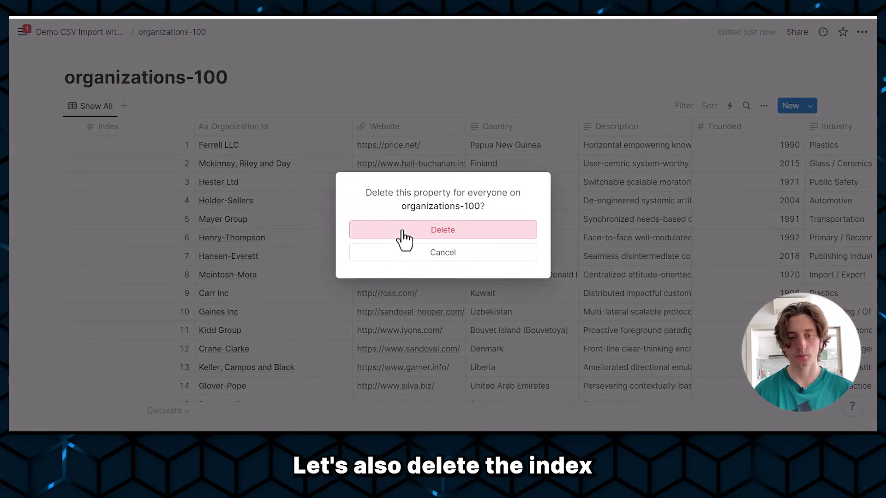
left_click(377, 229)
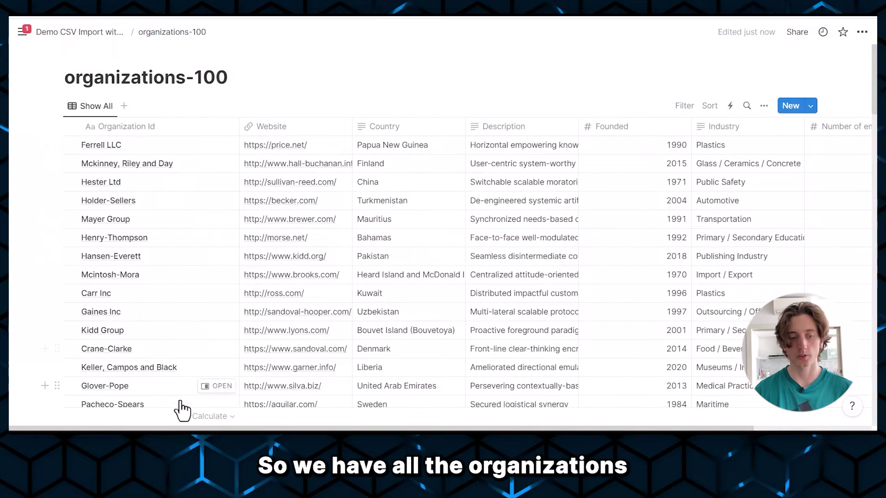
left_click(183, 417)
left_click(135, 301)
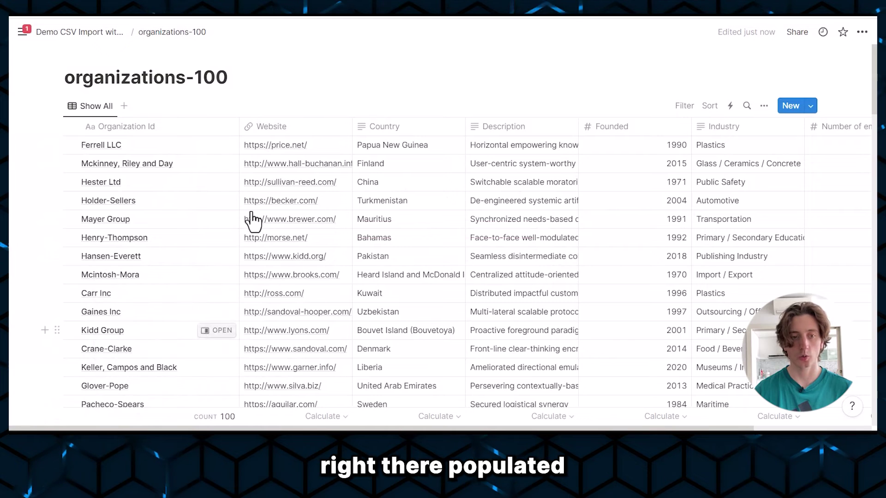
Add a new database titled 'Contacts' to the Demo CSV Import with Relations page
left_click(44, 30)
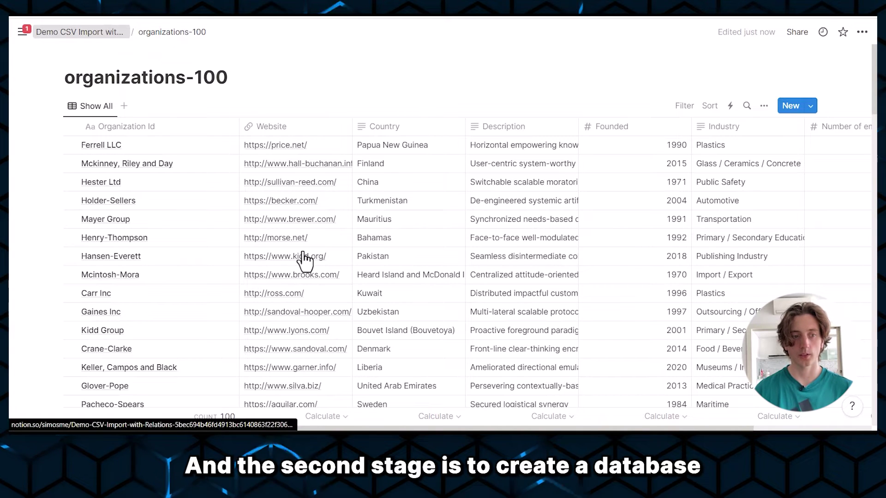
left_click(334, 214)
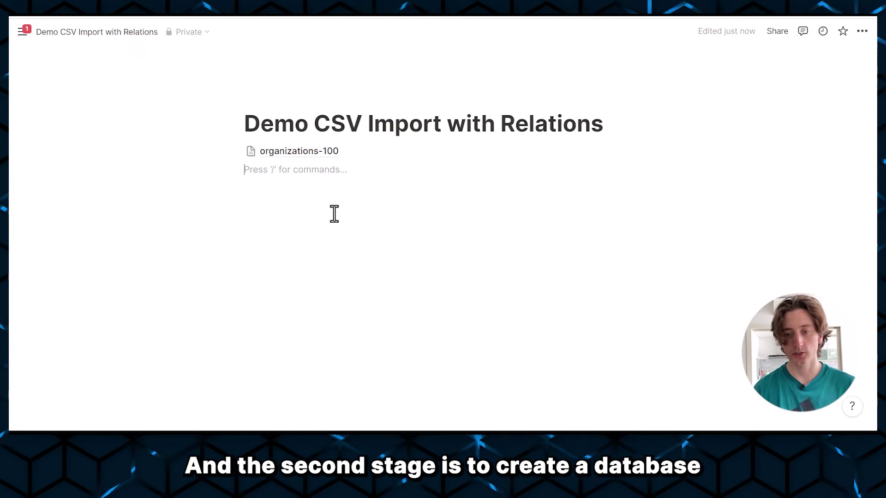
type("/data")
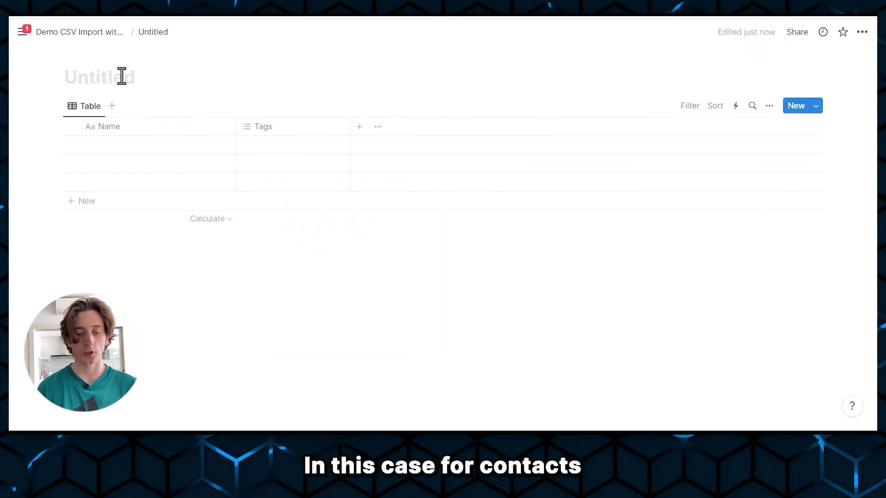
left_click(121, 76)
type("Contacts")
Rename Tags to Company, make it a two-way relation to organizations-100, and widen it
left_click(274, 129)
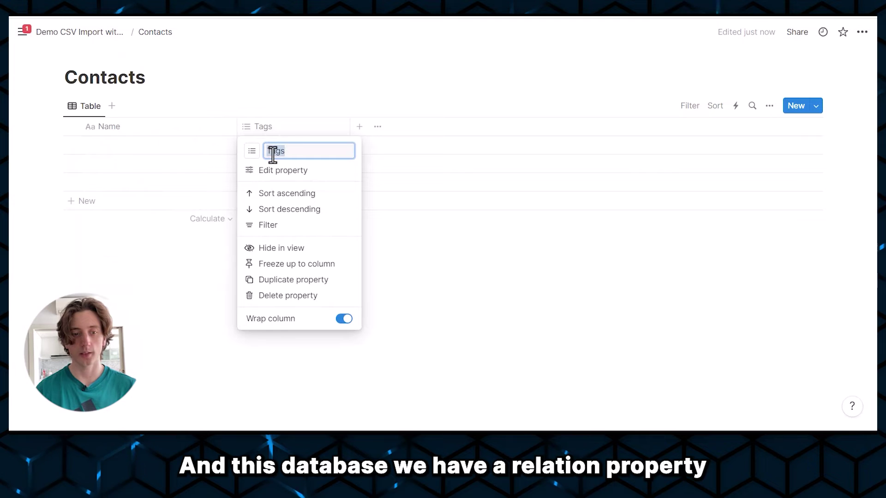
type("Company")
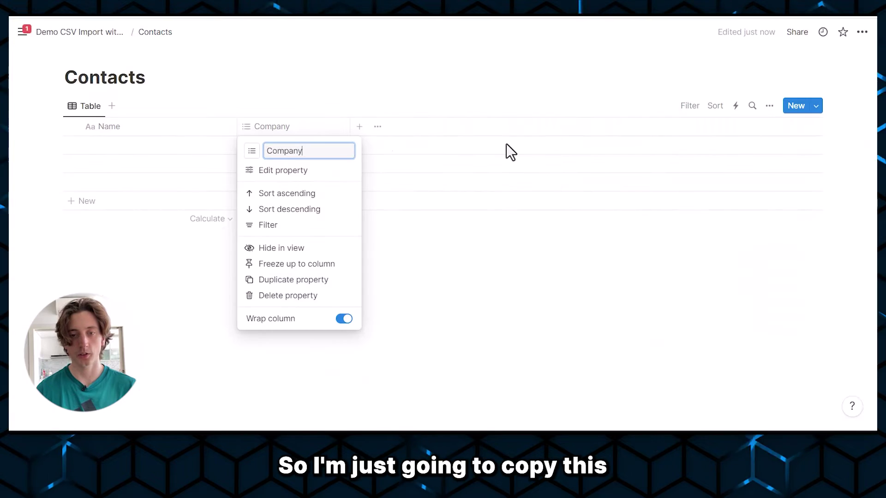
left_click(291, 170)
left_click(662, 175)
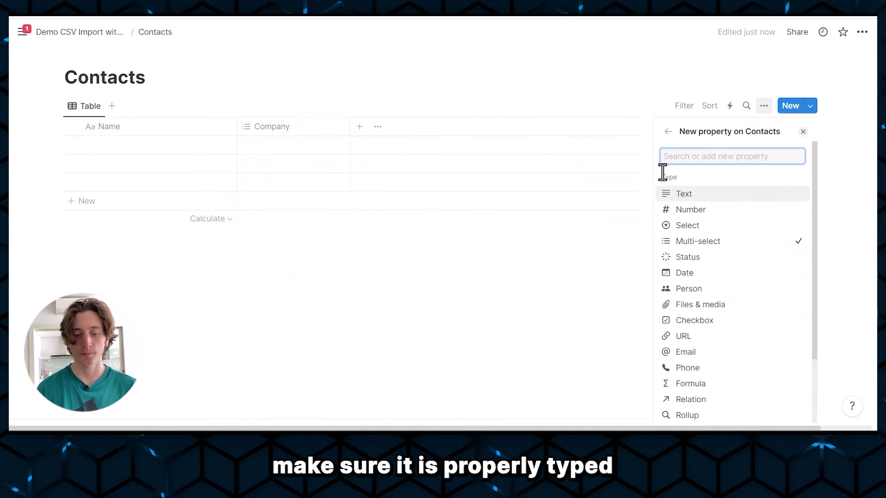
type("rela")
left_click(678, 194)
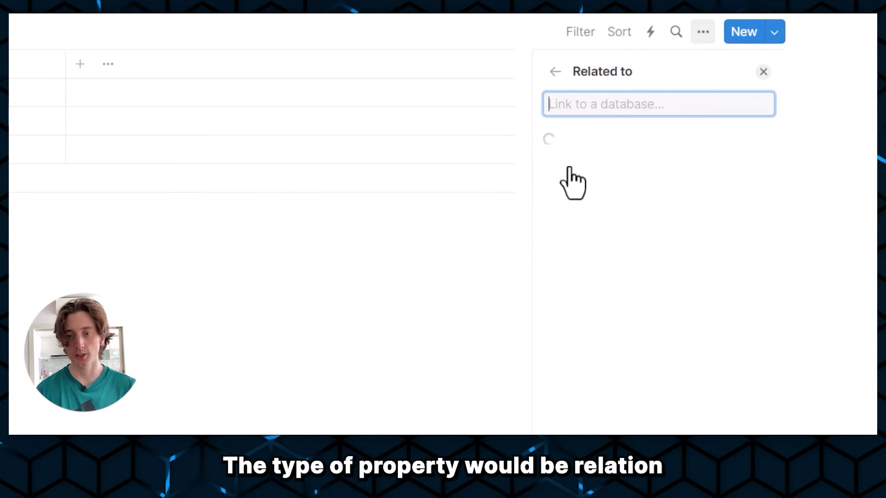
left_click(606, 195)
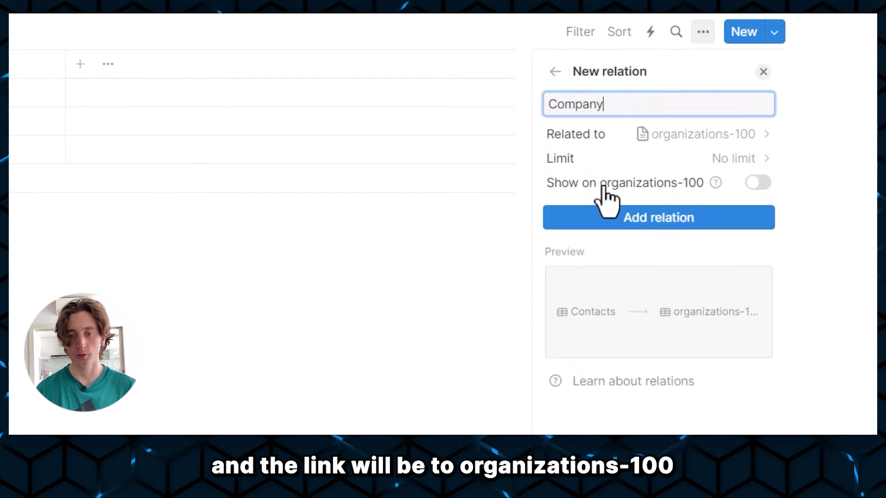
left_click(687, 187)
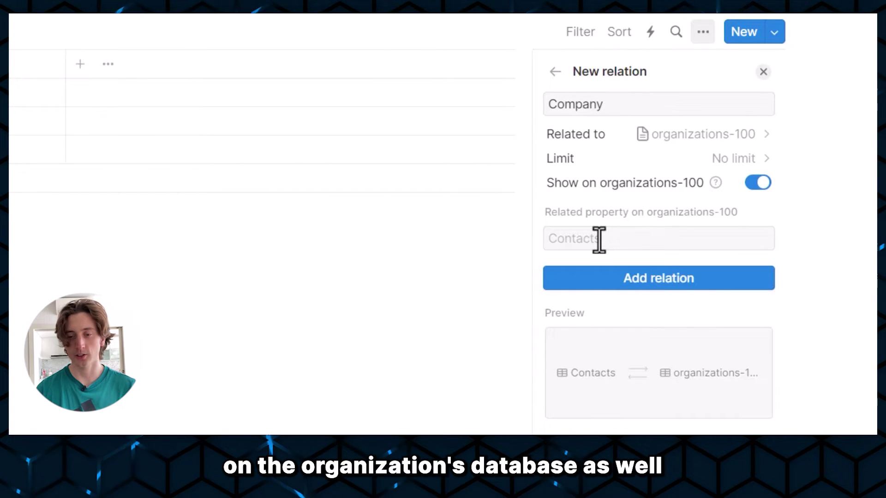
left_click(604, 279)
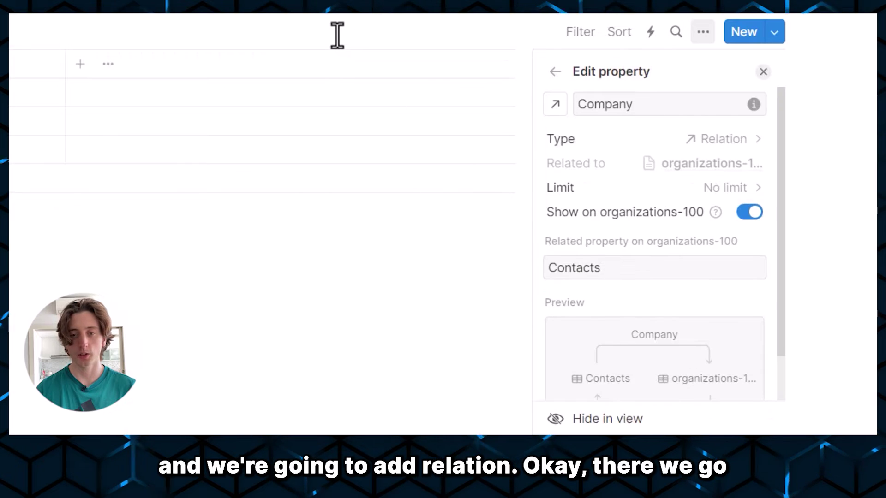
key("Escape")
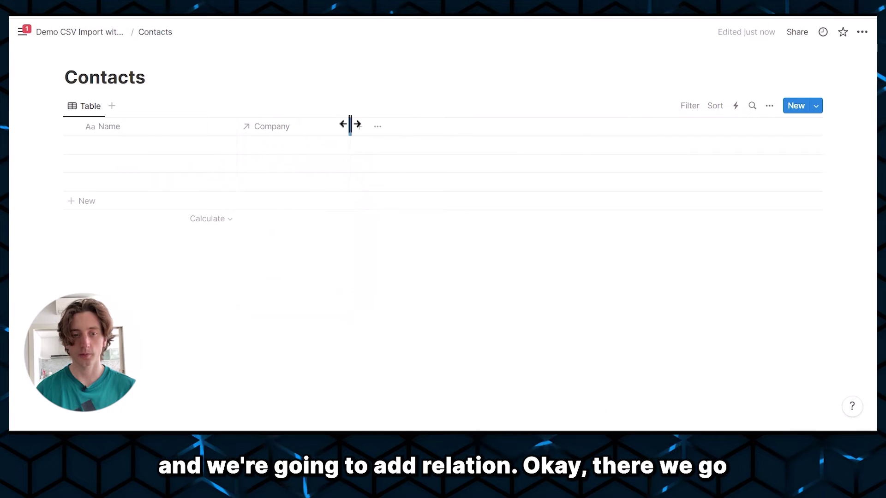
left_click_drag(350, 124, 394, 124)
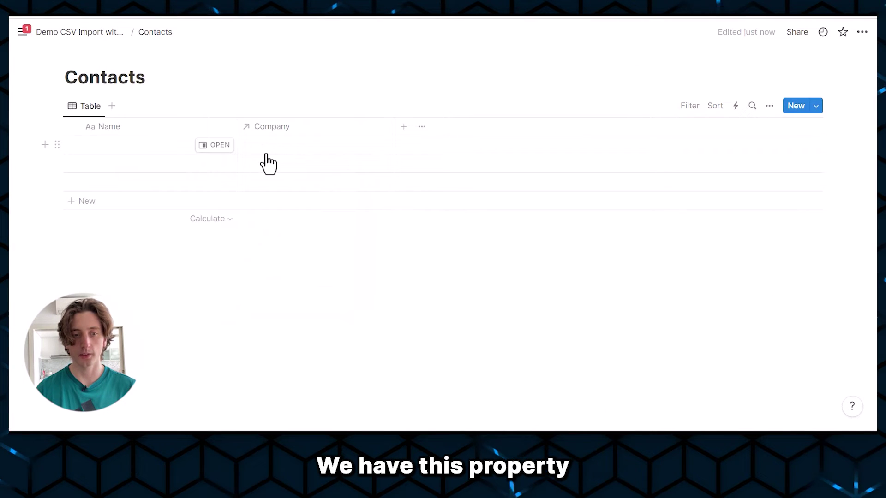
Delete the empty rows, merge in 50-contacts.csv, and set the Name column to Count all
key("Delete")
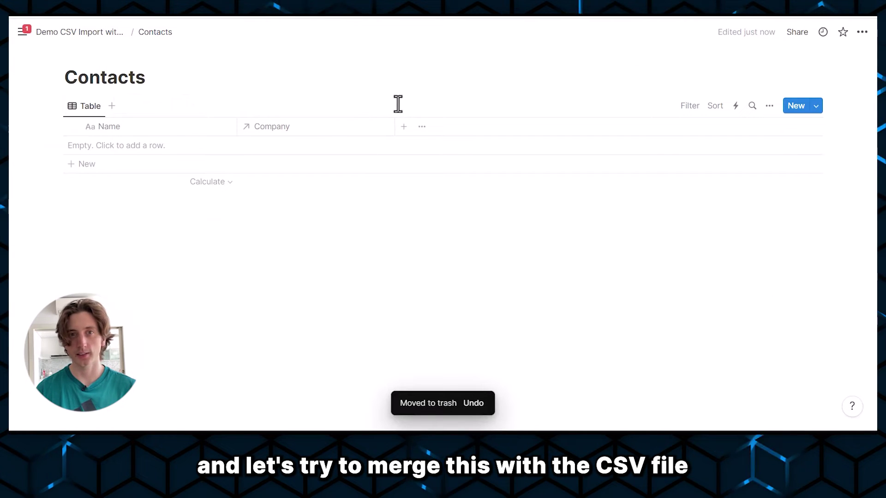
left_click(862, 32)
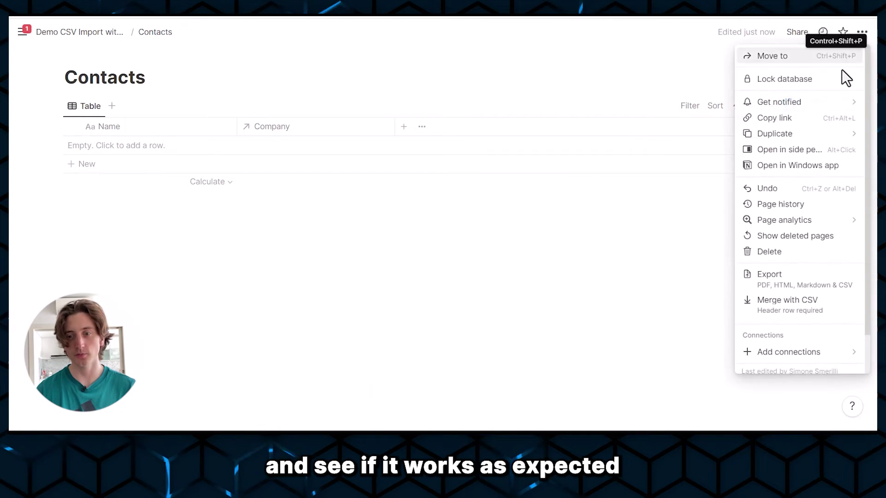
left_click(777, 298)
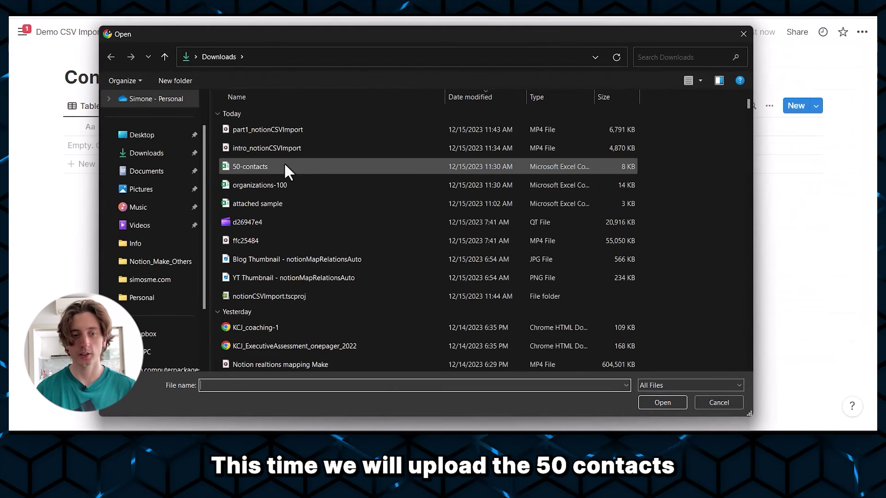
double_click(285, 169)
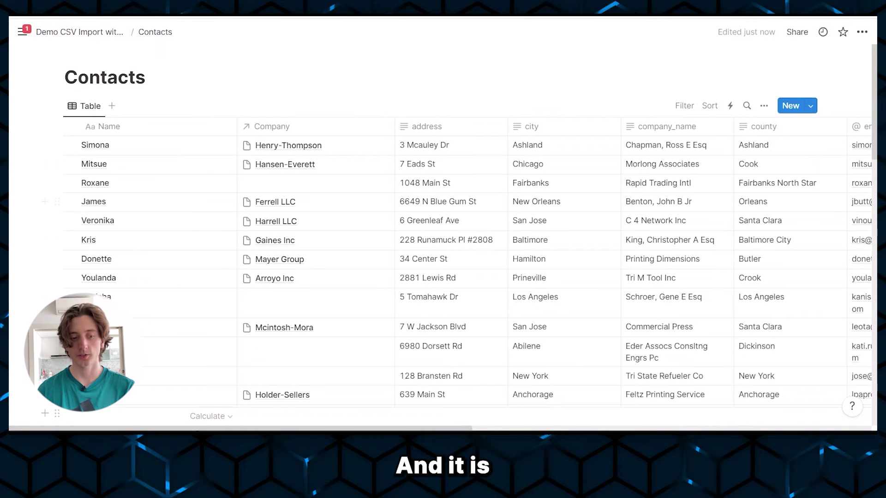
left_click(207, 416)
left_click(167, 311)
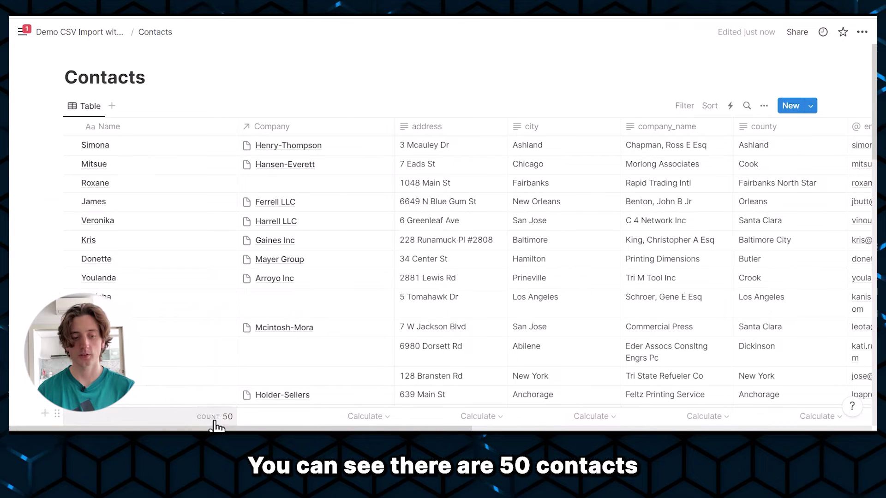
Inspect contacts' Company links, including Henry-Thompson and rows left with an empty Company
left_click(280, 149)
left_click(272, 184)
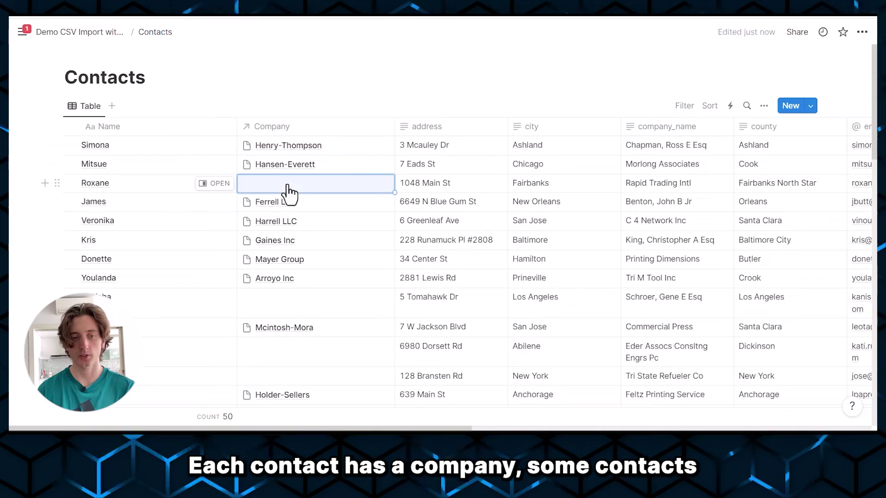
scroll(318, 223, "down", 1)
scroll(326, 228, "down", 1)
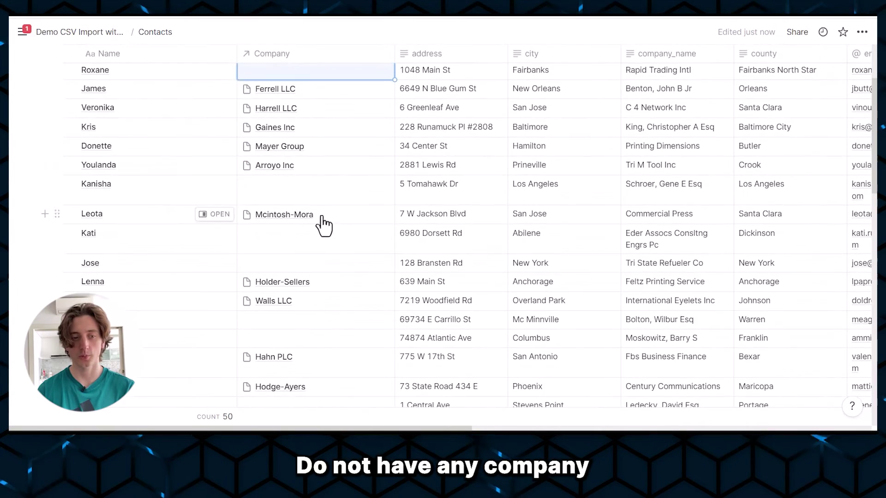
left_click(318, 203)
scroll(341, 226, "up", 1)
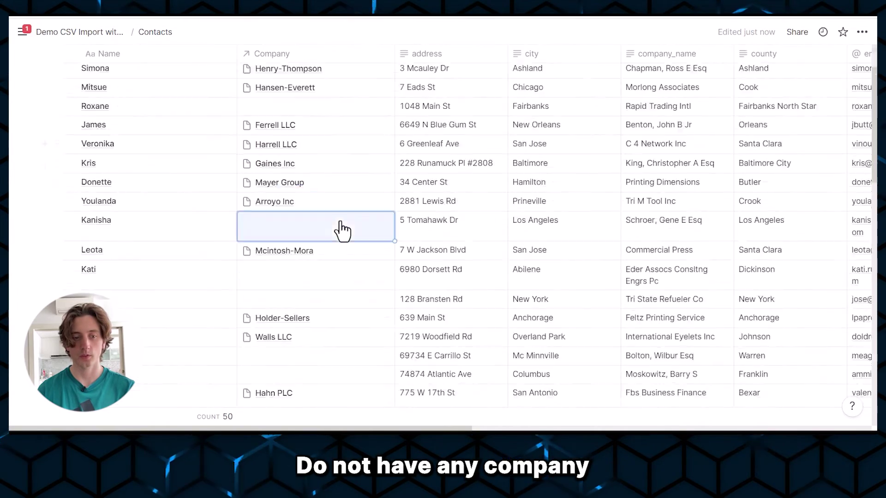
scroll(342, 226, "down", 10)
scroll(342, 226, "down", 3)
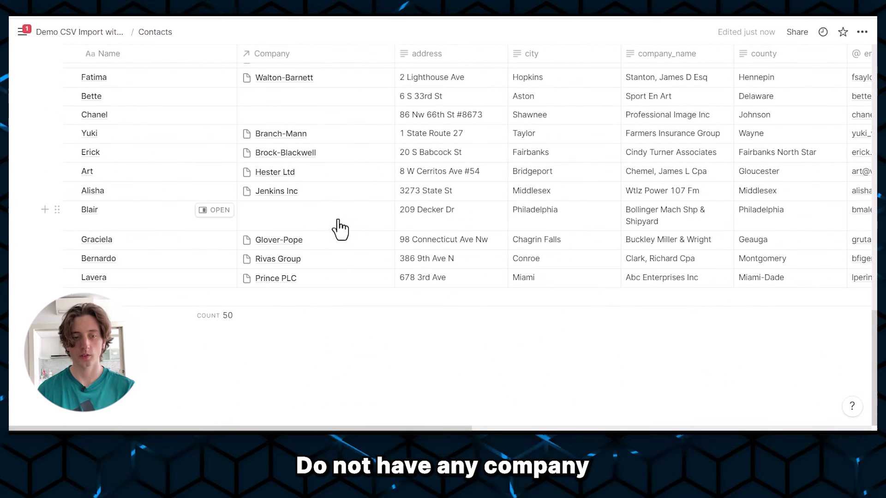
scroll(318, 295, "up", 15)
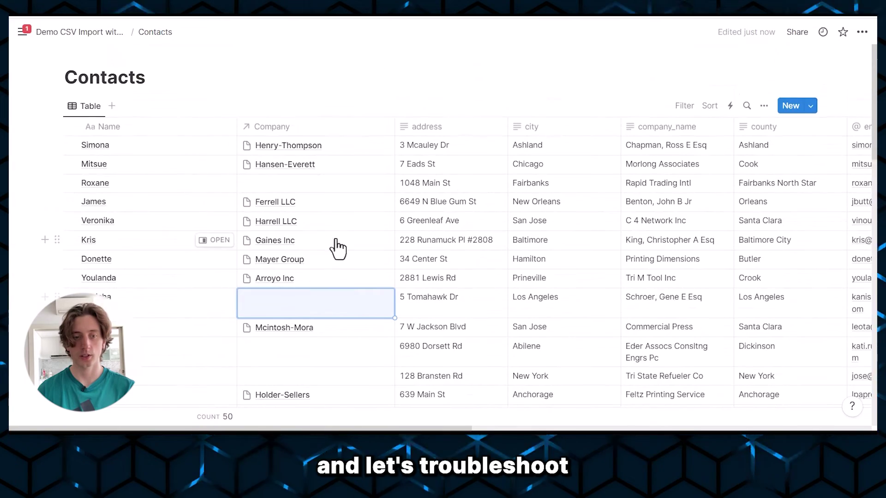
left_click(285, 187)
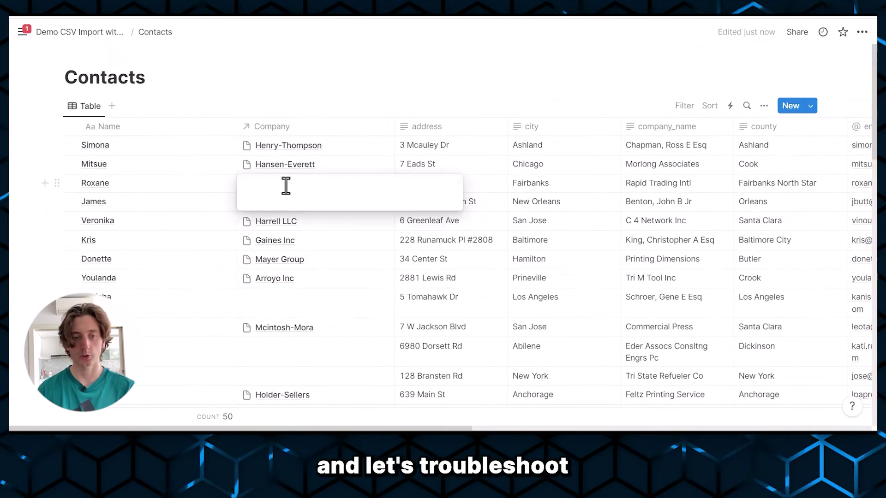
left_click(169, 190)
left_click(167, 189)
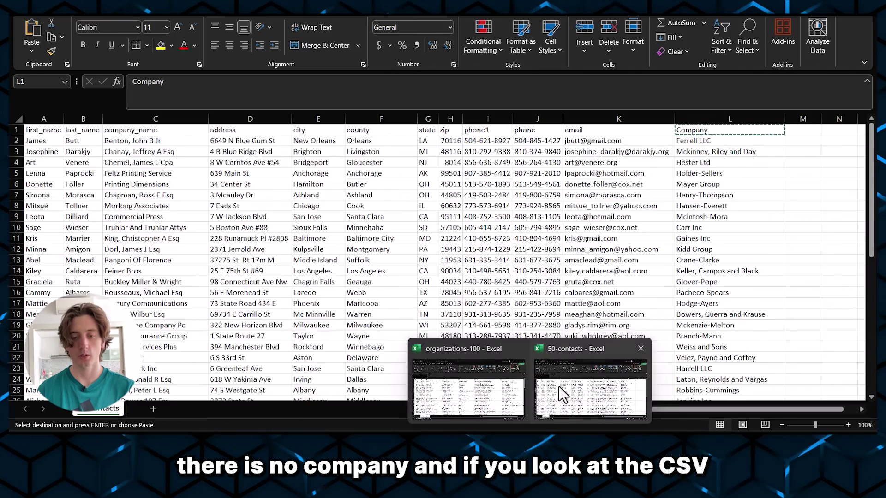
In 50-contacts, read cell L44's company value, Mitchell, Warren and Schneider
left_click(559, 387)
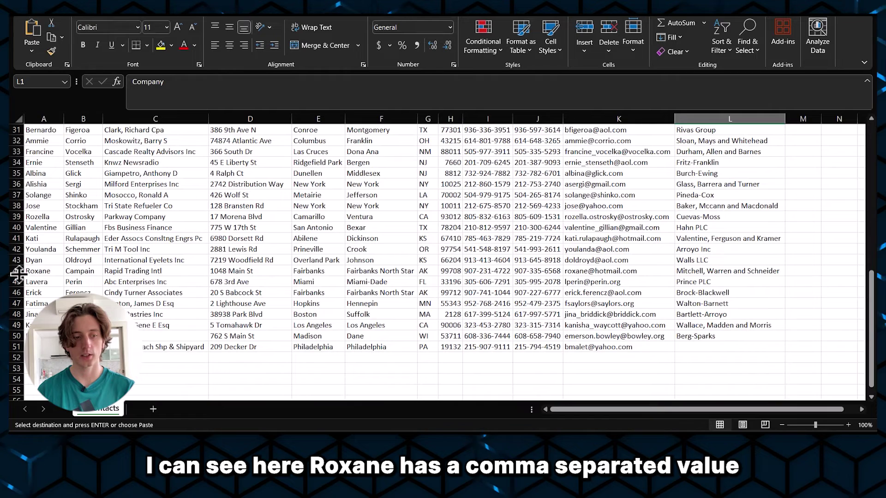
left_click(16, 271)
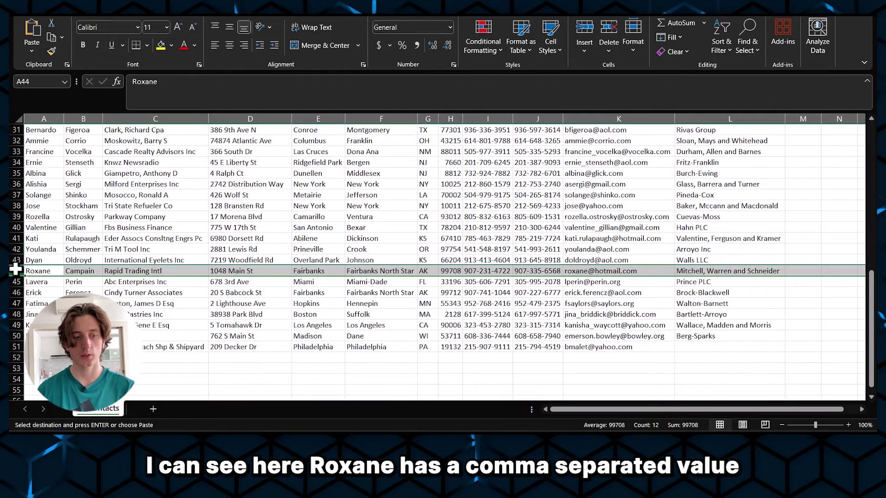
left_click(708, 271)
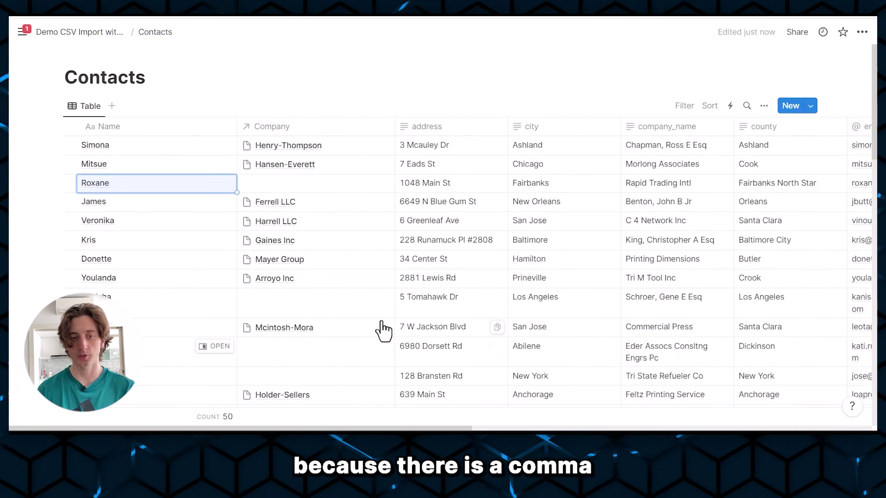
Review contacts whose Company cells are empty in the table
left_click(286, 185)
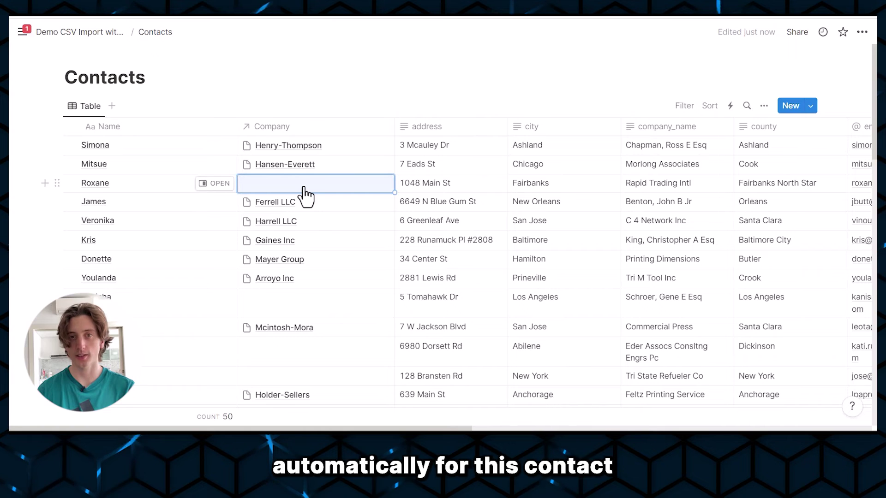
left_click(182, 188)
scroll(227, 240, "down", 2)
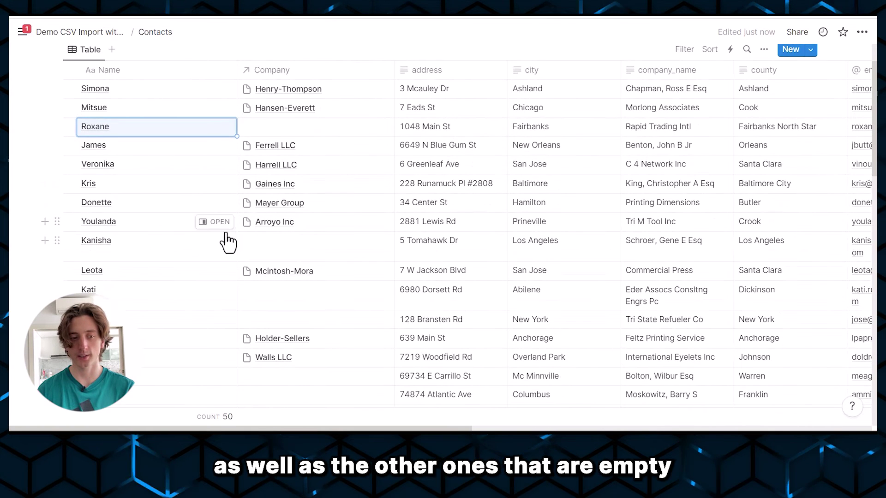
left_click(182, 255)
scroll(296, 251, "up", 2)
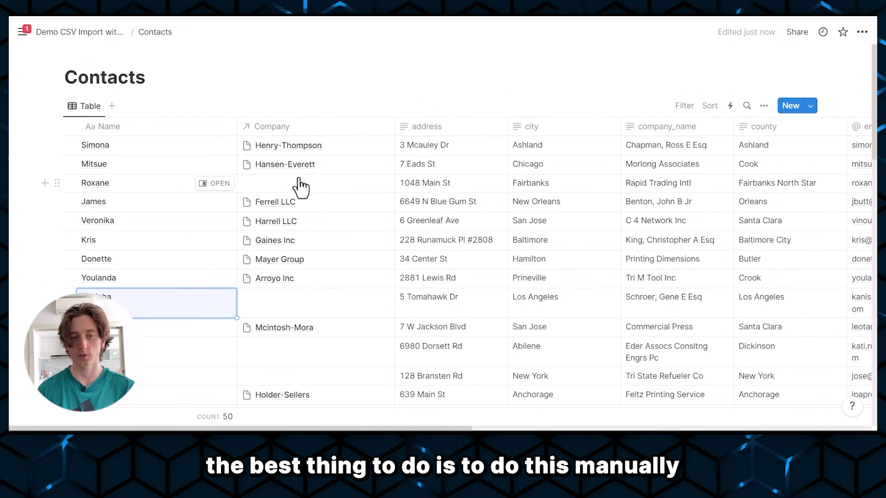
Filter the Contacts table to show only rows where Company is empty
left_click(684, 106)
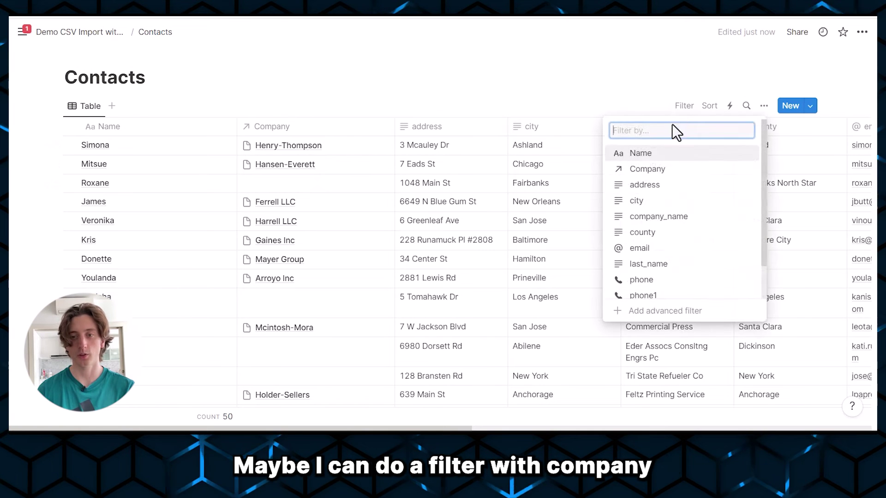
left_click(646, 169)
left_click(81, 147)
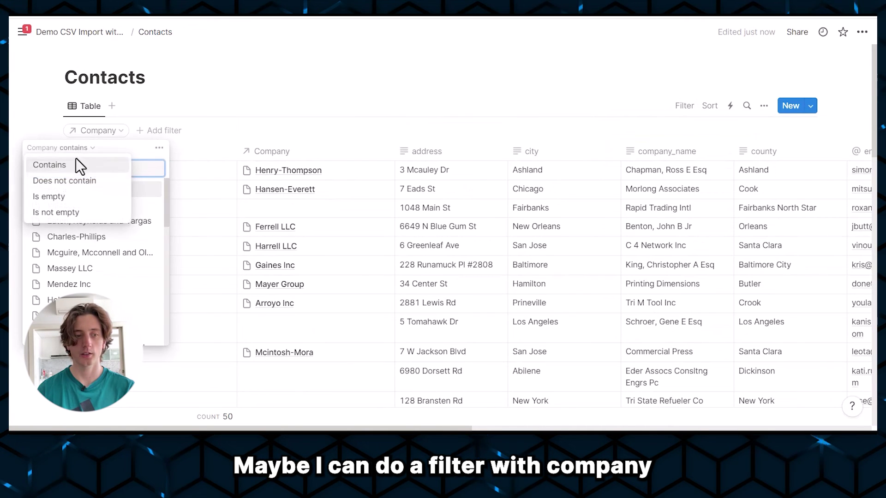
left_click(55, 197)
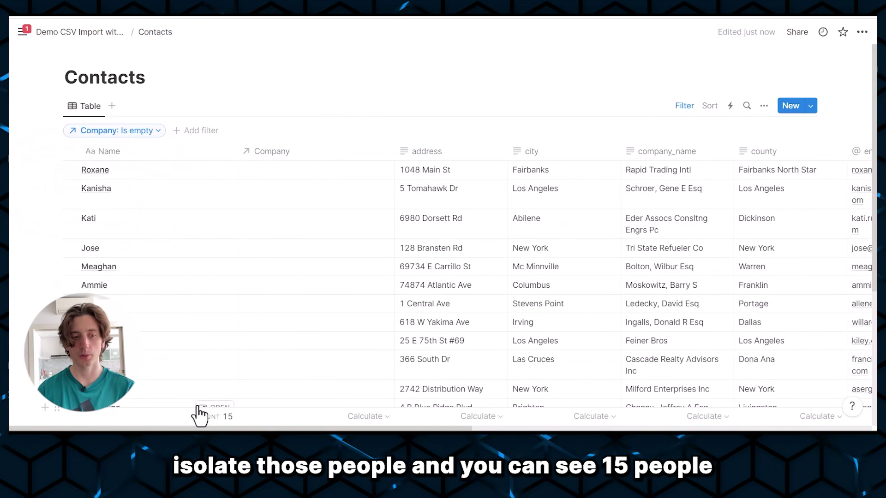
Link the first contact to Mcguire, Mcconnell and Olsen and Mendez Inc
left_click(182, 179)
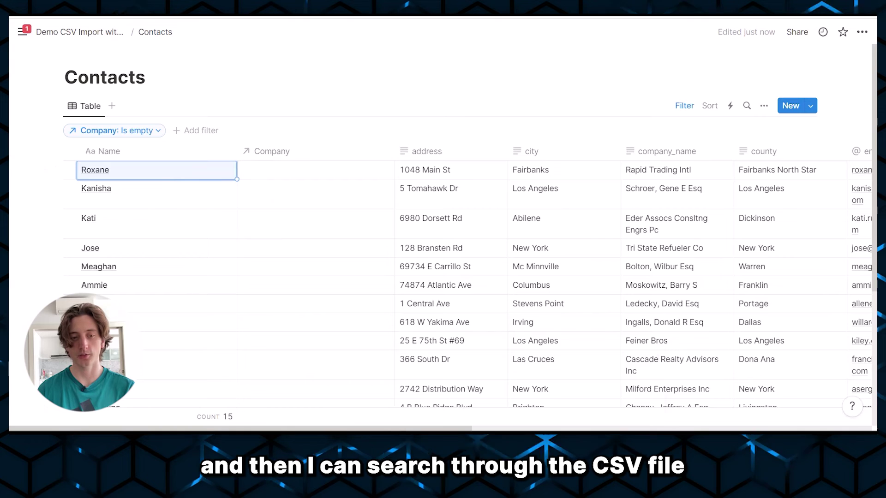
mouse_move(524, 394)
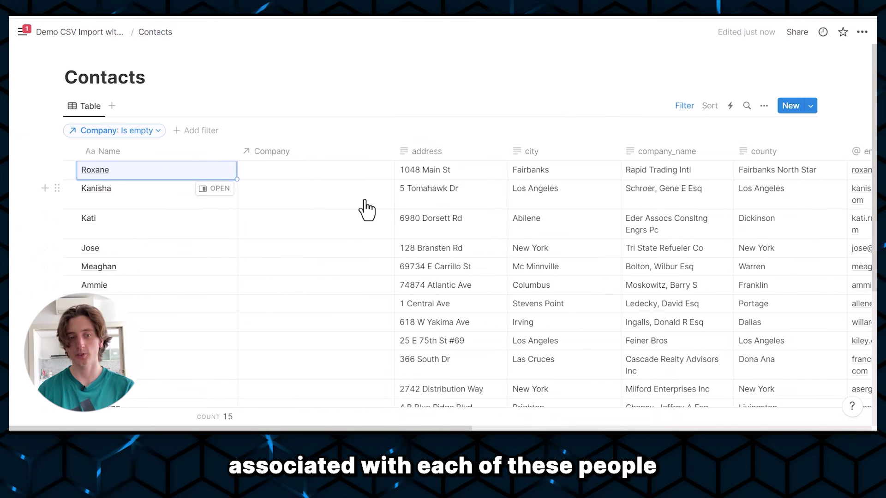
left_click(364, 201)
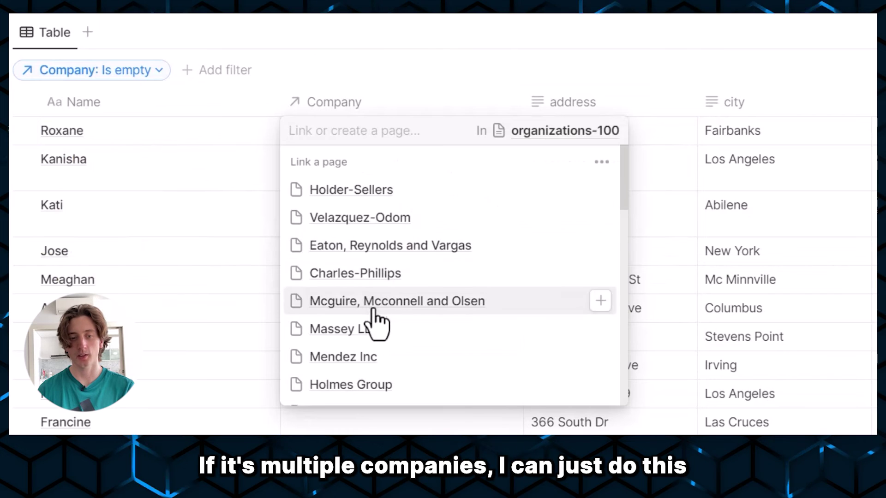
left_click(385, 305)
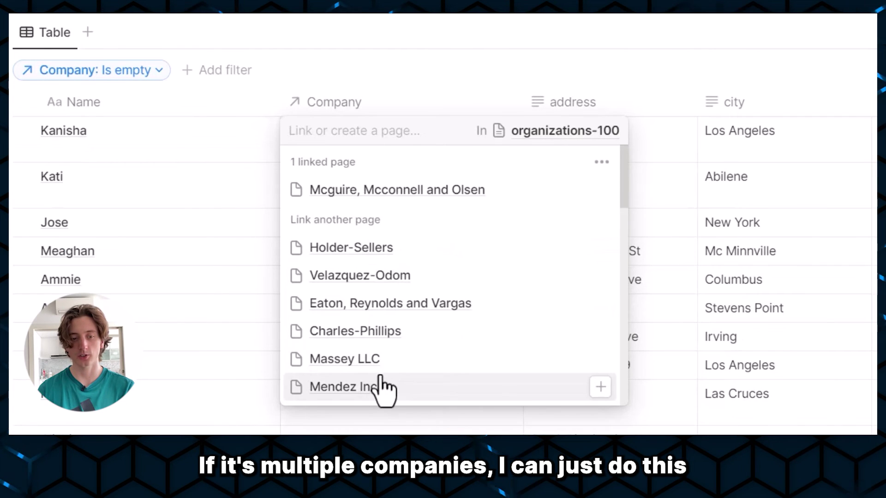
left_click(382, 390)
key("Escape")
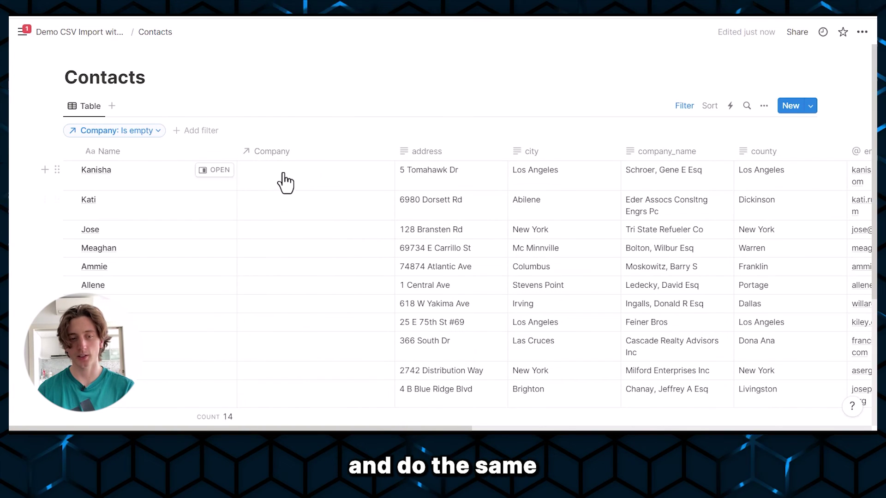
Select the Company cells of the next four contacts
left_click_drag(286, 230, 300, 289)
right_click(302, 270)
left_click(269, 126)
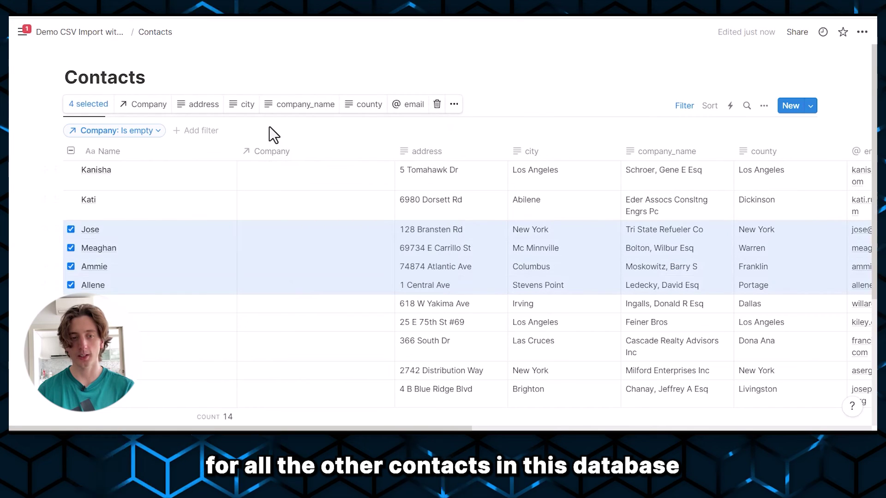